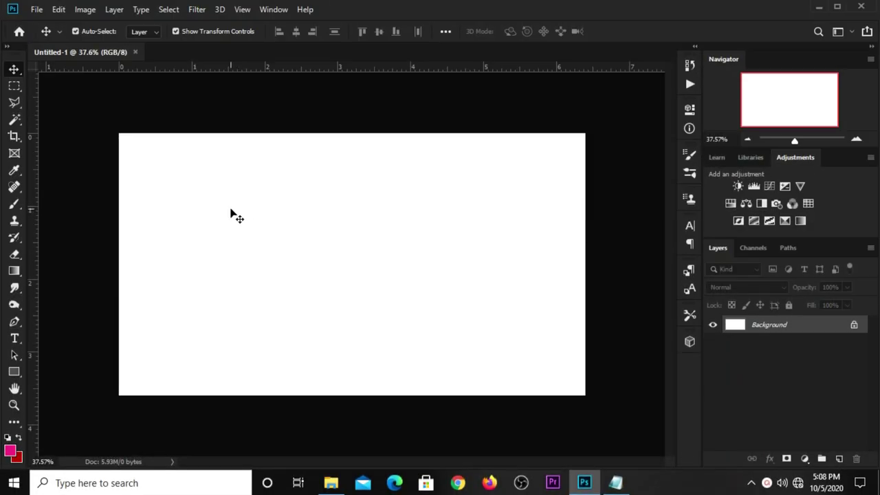
- Check the Image Size and keep the canvas at 1920 × 1080 unchanged
click(81, 11)
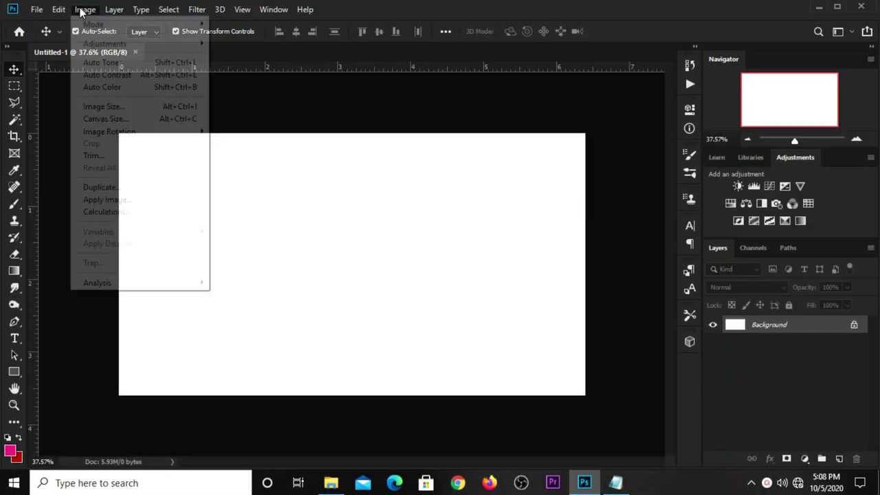
click(98, 106)
click(528, 143)
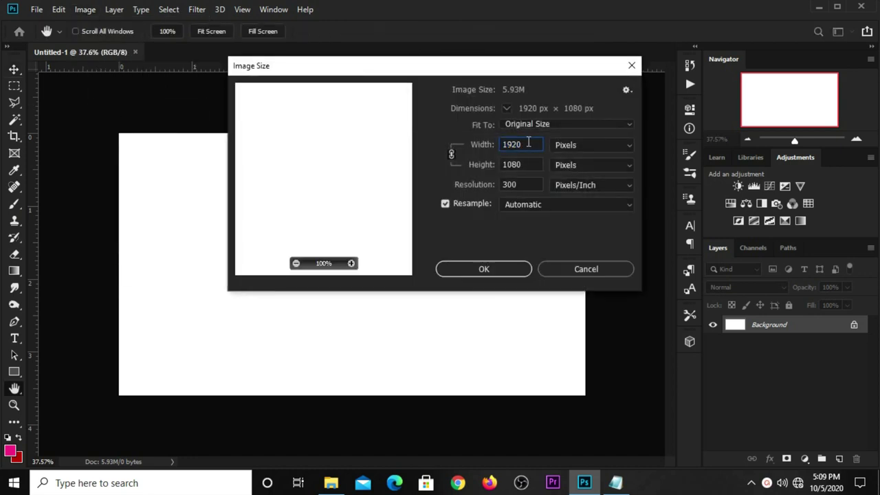
click(483, 144)
double_click(498, 164)
double_click(529, 182)
click(493, 268)
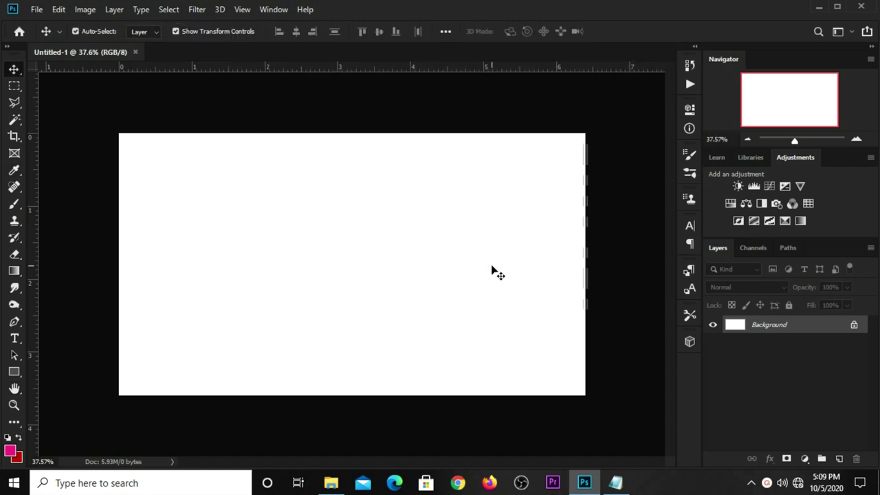
- Add a horizontal guide about 2.6 in down the canvas and select the Pen Tool
drag(290, 66, 298, 324)
scroll(344, 320, up, 1)
scroll(345, 320, up, 1)
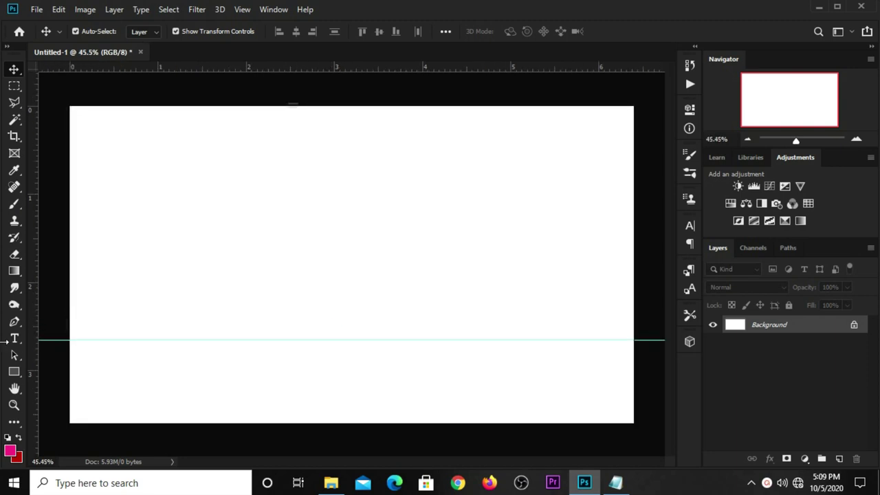
click(14, 322)
click(56, 321)
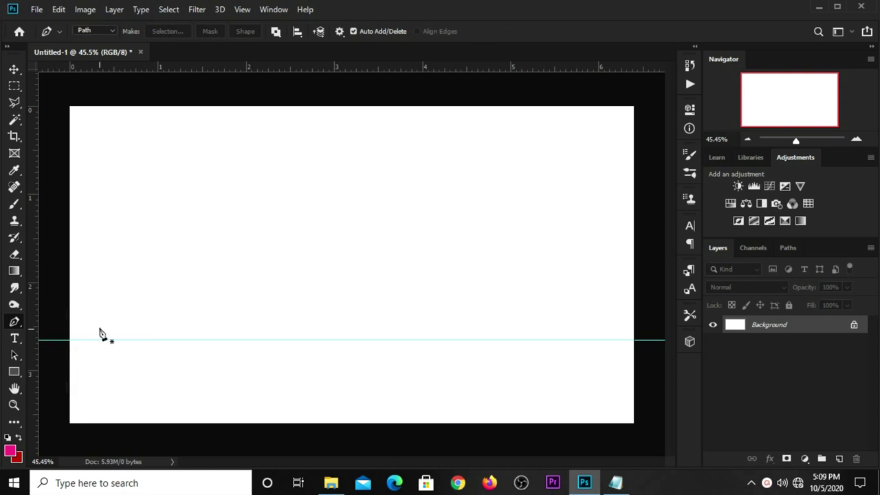
- Add Layer 1 and place the frame's outer anchors from the guide to the top corners and right end
click(838, 458)
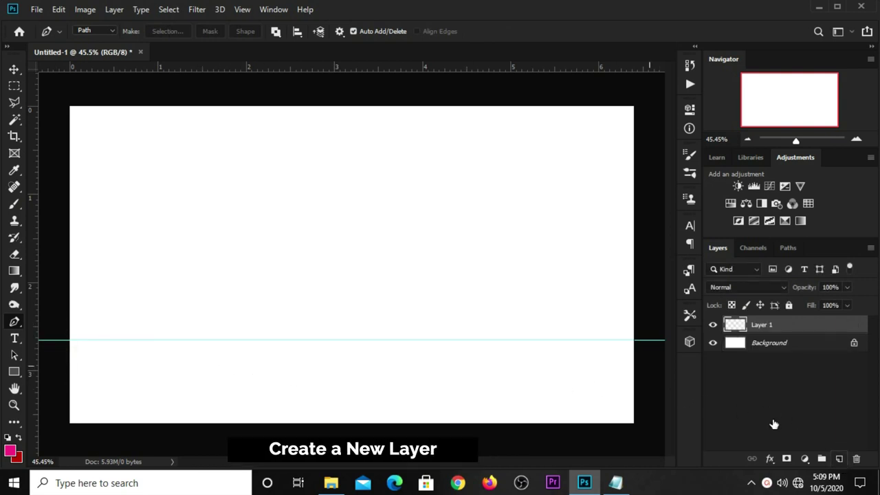
key(ctrl+plus)
click(290, 346)
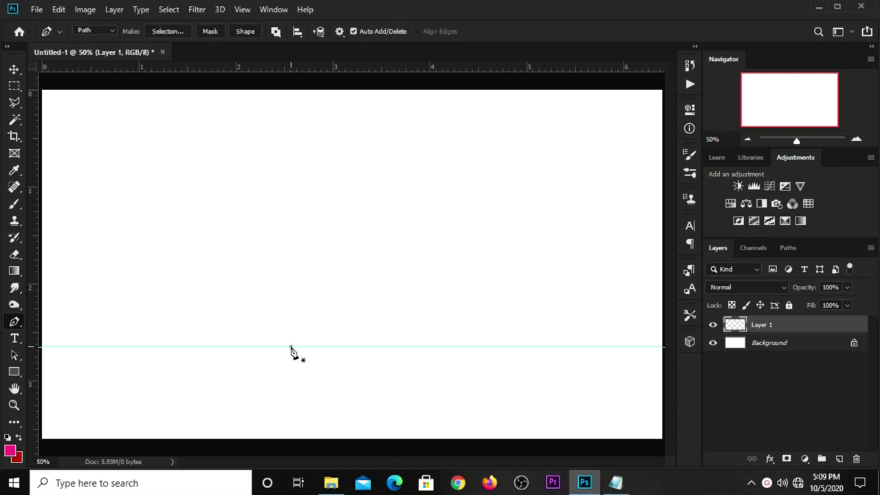
click(275, 212)
click(416, 210)
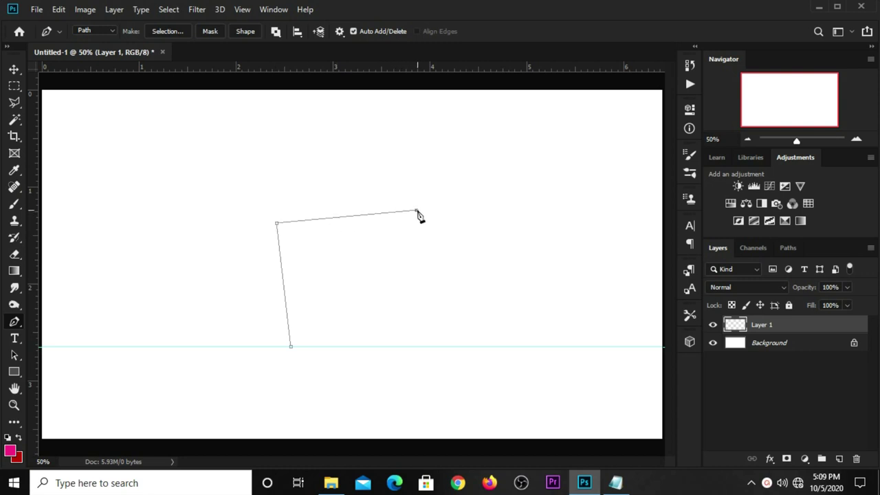
drag(417, 209, 417, 206)
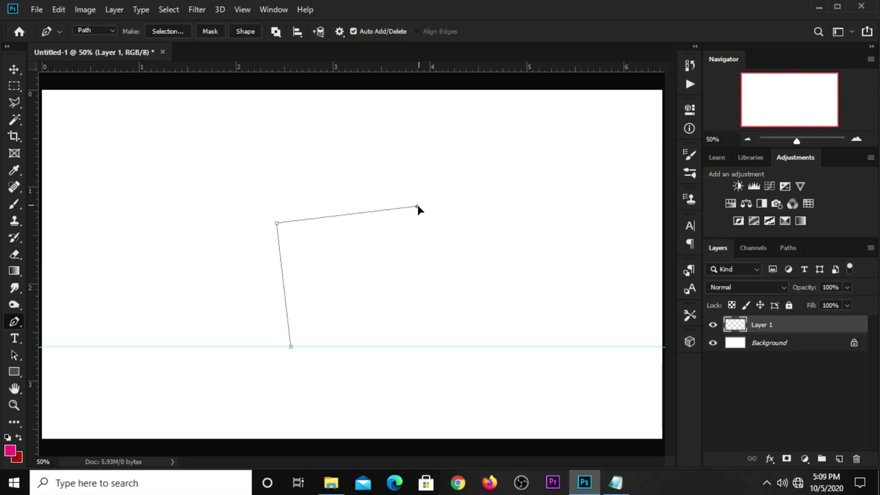
click(421, 244)
drag(422, 248, 422, 256)
- Place and adjust the inner corner anchors to finish the slanted bracket outline
click(294, 232)
key(ctrl+z)
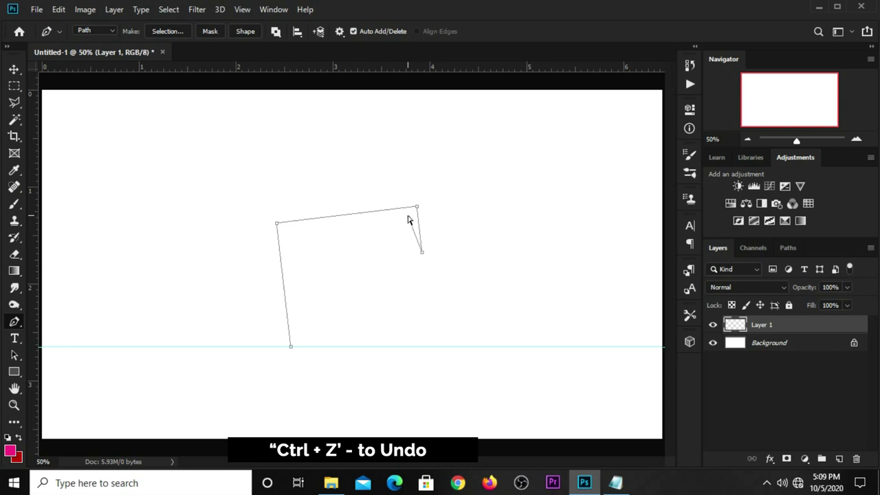
click(294, 241)
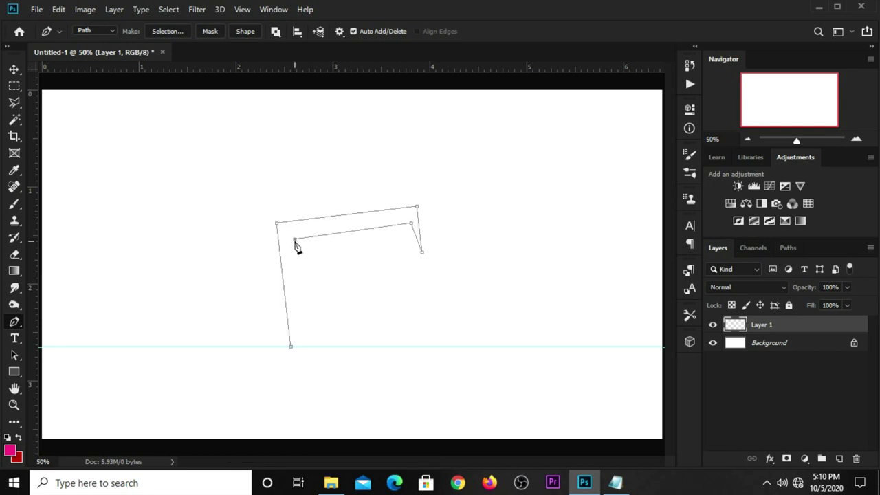
drag(297, 243, 300, 241)
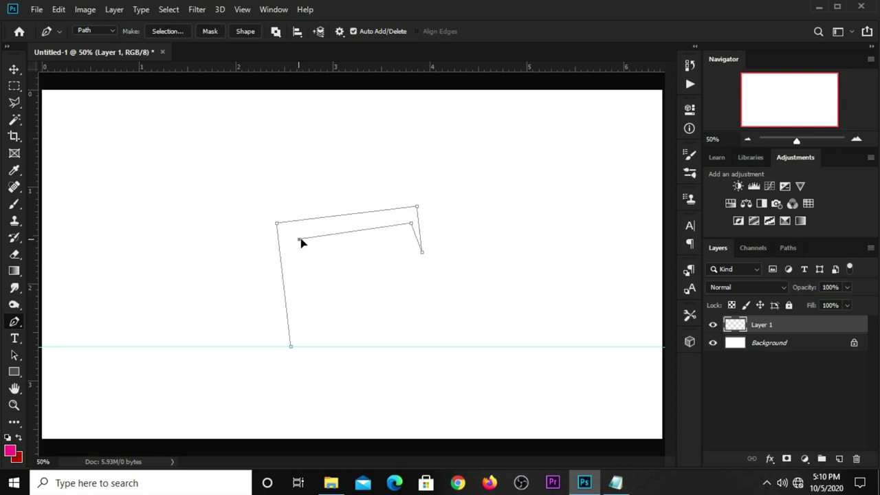
click(294, 338)
drag(295, 338, 299, 337)
drag(364, 335, 361, 324)
drag(422, 253, 418, 255)
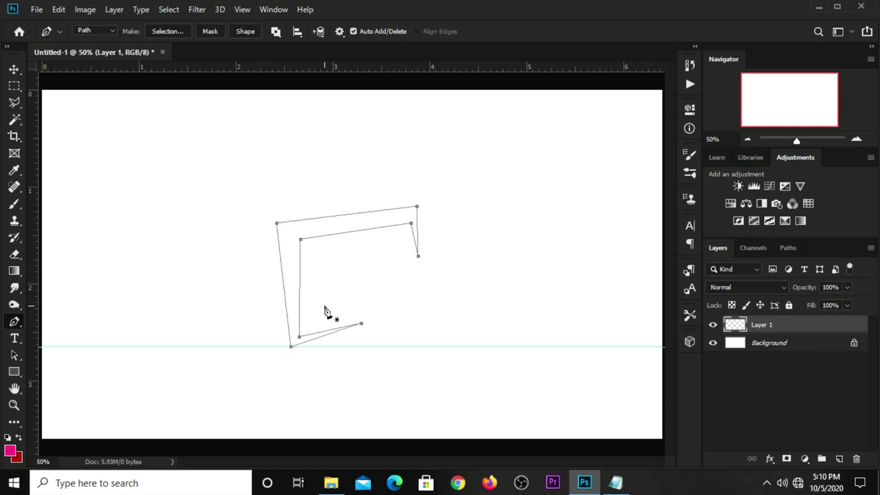
right_click(287, 252)
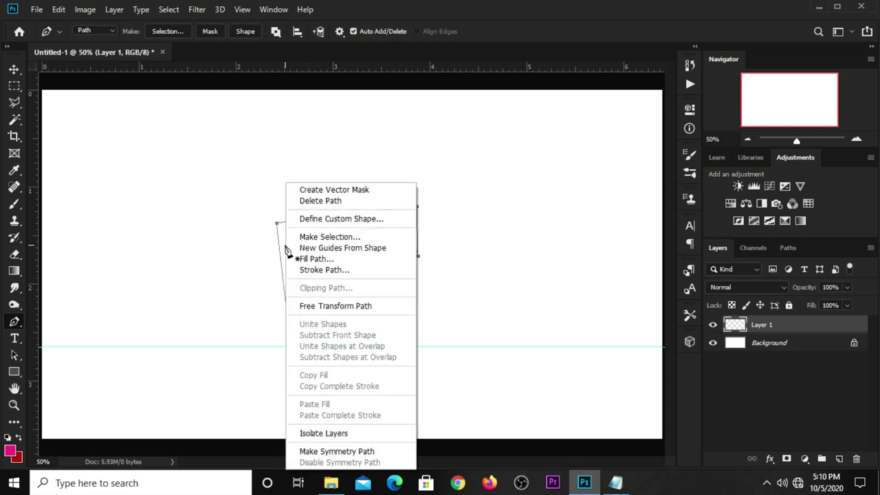
- Convert the frame path into a selection with no feathering
click(326, 236)
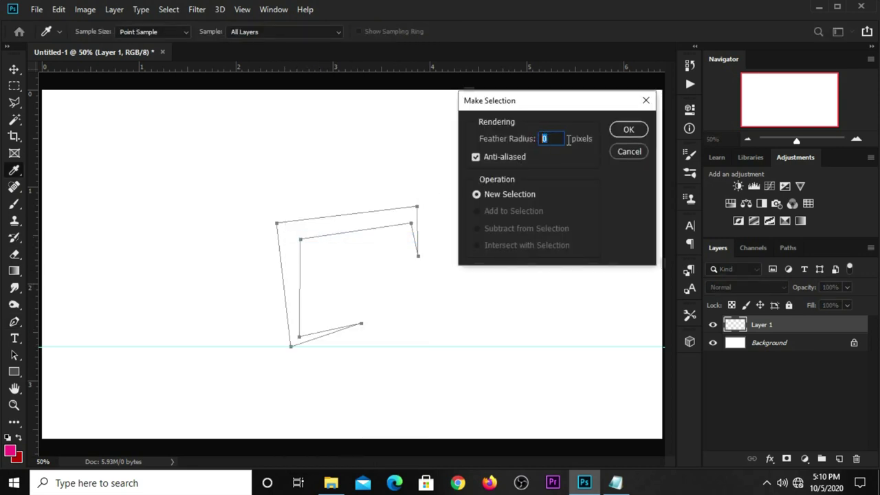
click(626, 128)
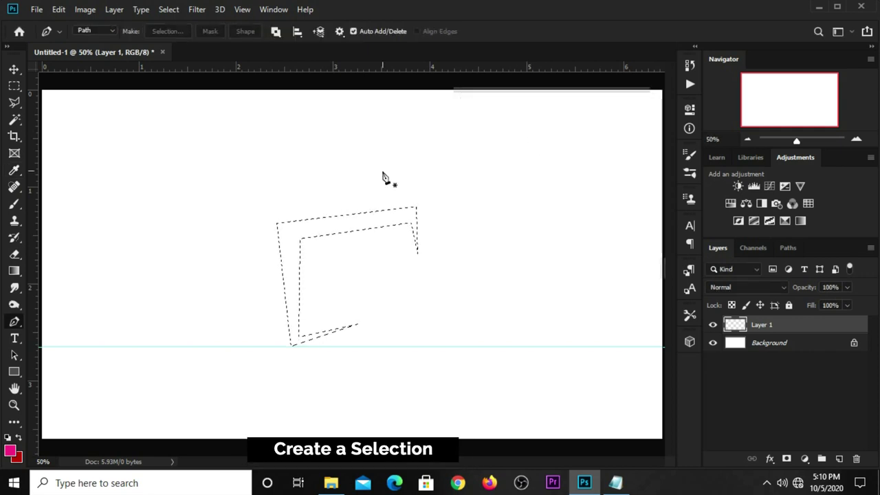
click(14, 85)
click(68, 88)
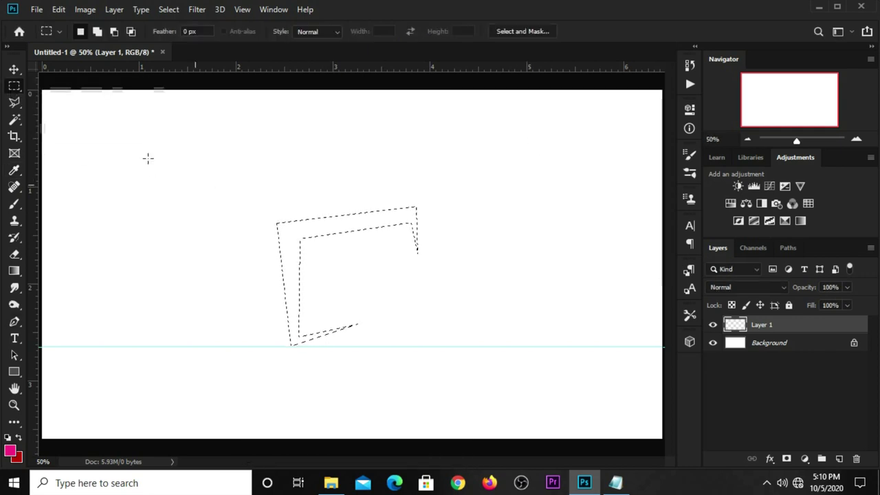
- Open Fill for the selection and copy colour code 1e9ea9 from the notes
right_click(354, 223)
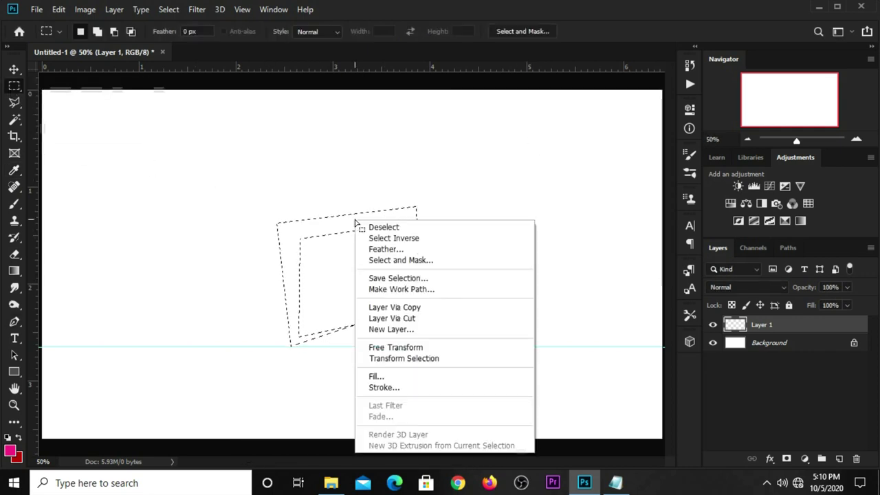
click(375, 378)
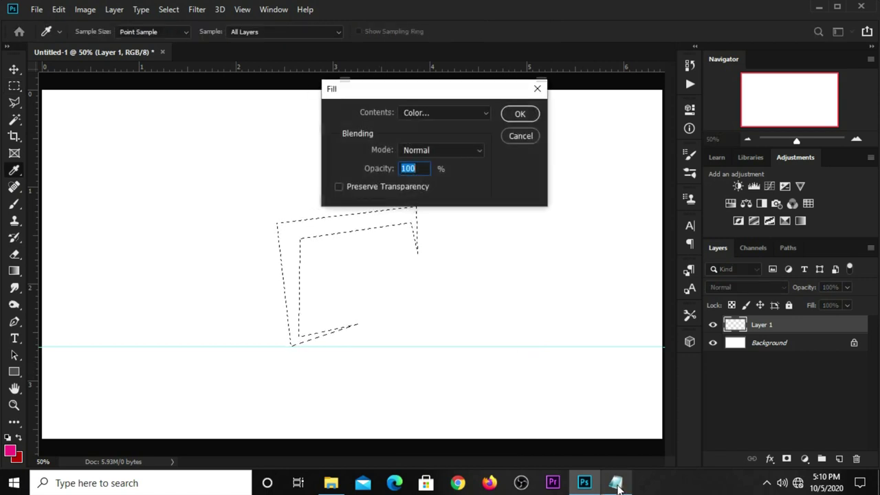
click(615, 482)
right_click(462, 195)
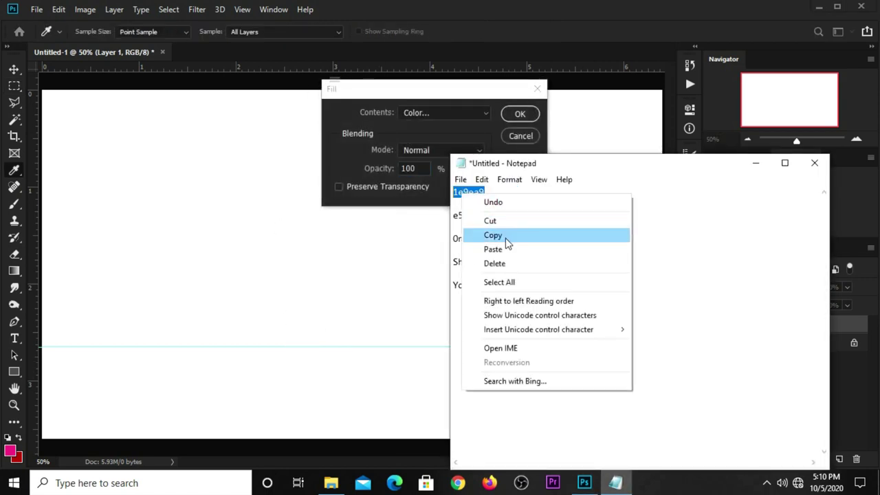
click(505, 237)
right_click(470, 195)
click(509, 236)
- Fill the selection with teal 1e9ea9, deselect, and check Layer 1's visibility
click(452, 95)
click(451, 112)
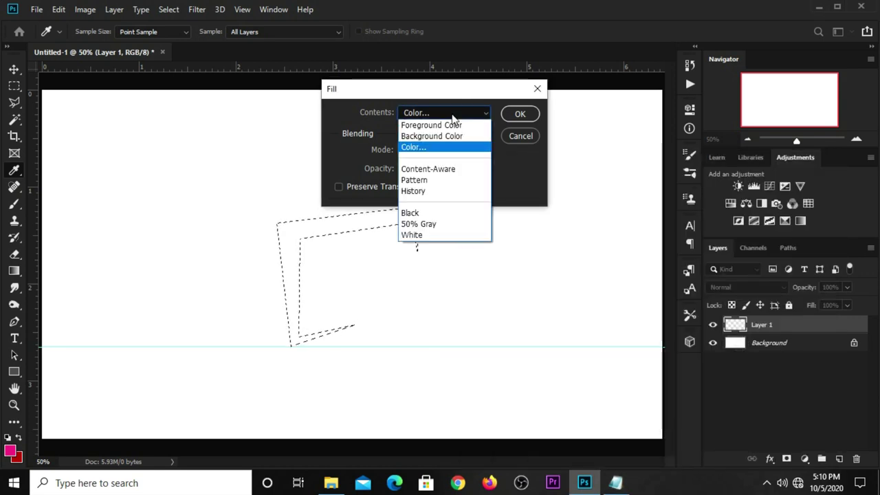
click(453, 147)
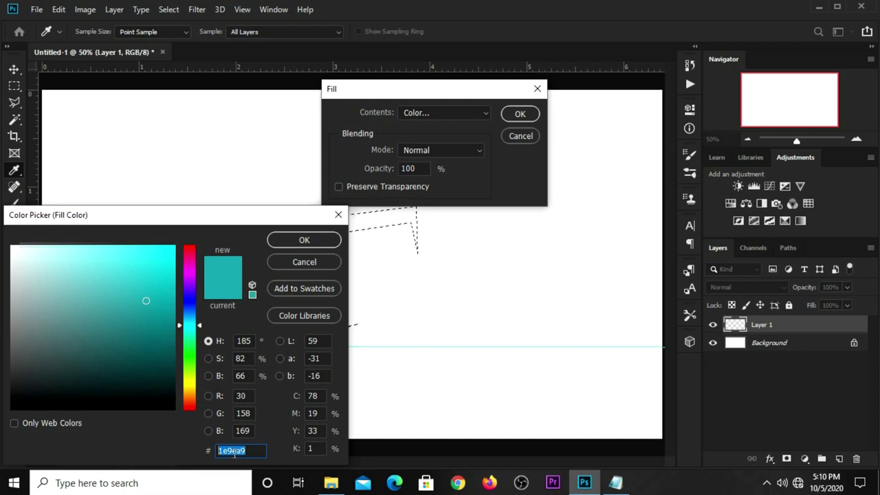
click(288, 241)
click(519, 113)
key(m)
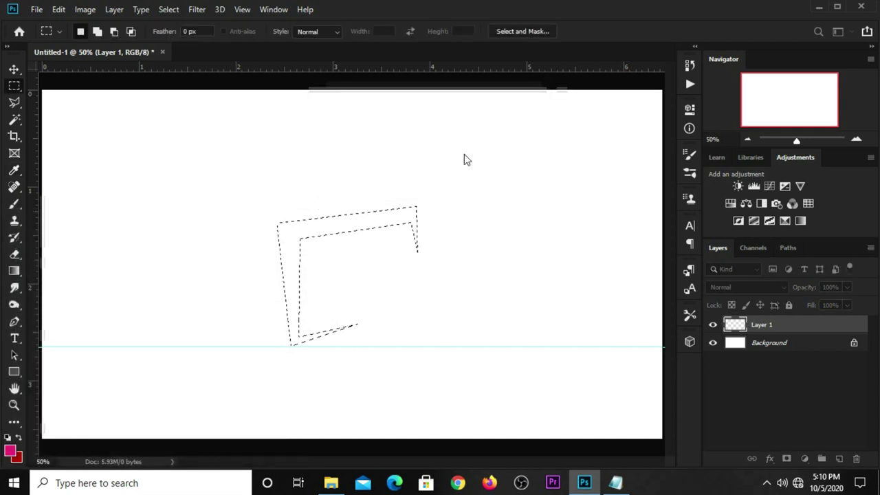
key(ctrl+d)
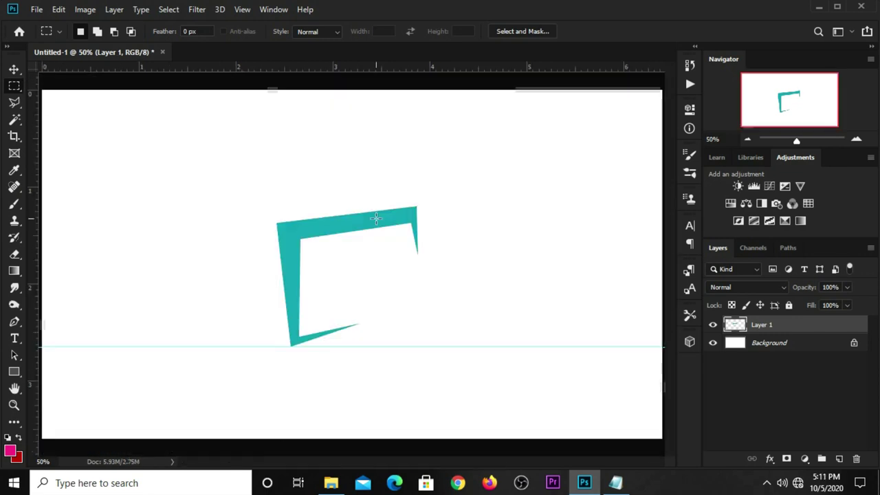
key(v)
click(713, 324)
- Create Layer 2 and pen a narrow closed path down the teal frame's left side
click(838, 457)
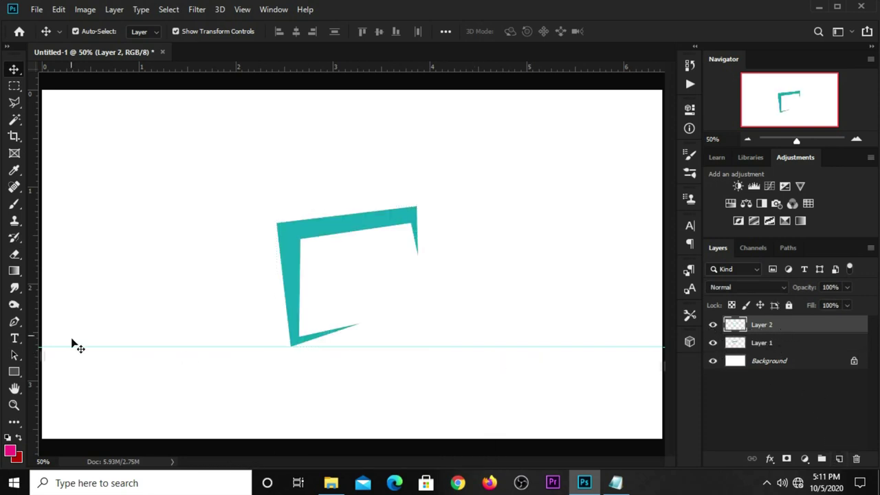
right_click(14, 321)
click(90, 321)
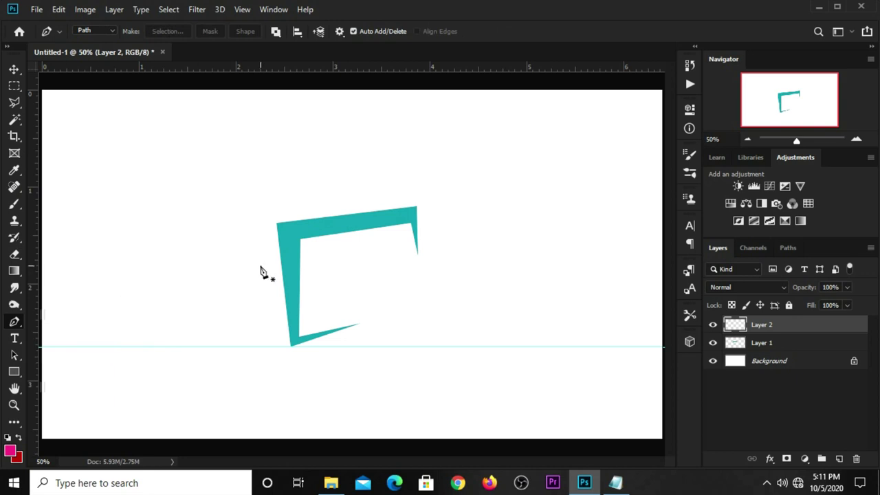
scroll(261, 271, up, 1)
click(276, 220)
click(265, 331)
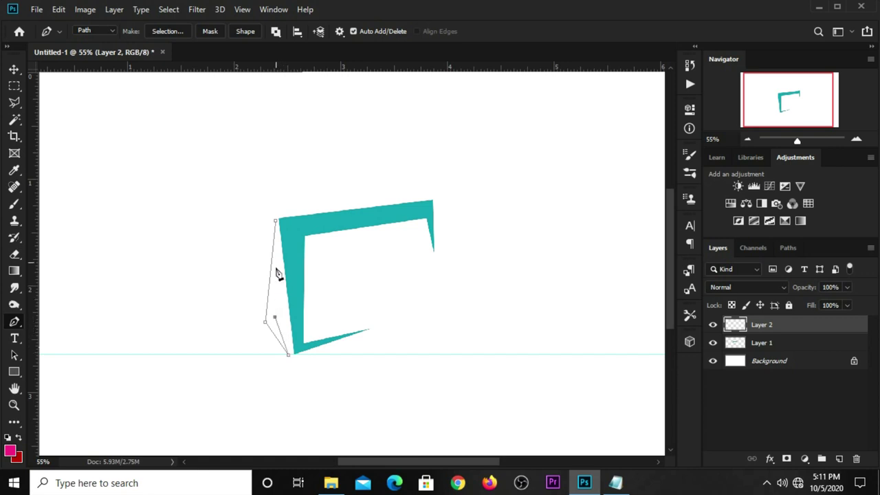
click(275, 222)
- Turn the left-side path into a selection, fill it teal, and deselect
right_click(273, 324)
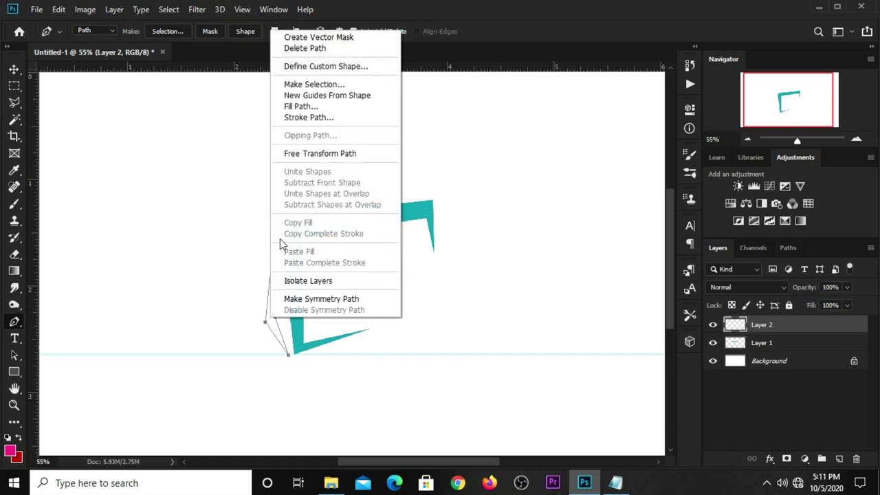
click(296, 86)
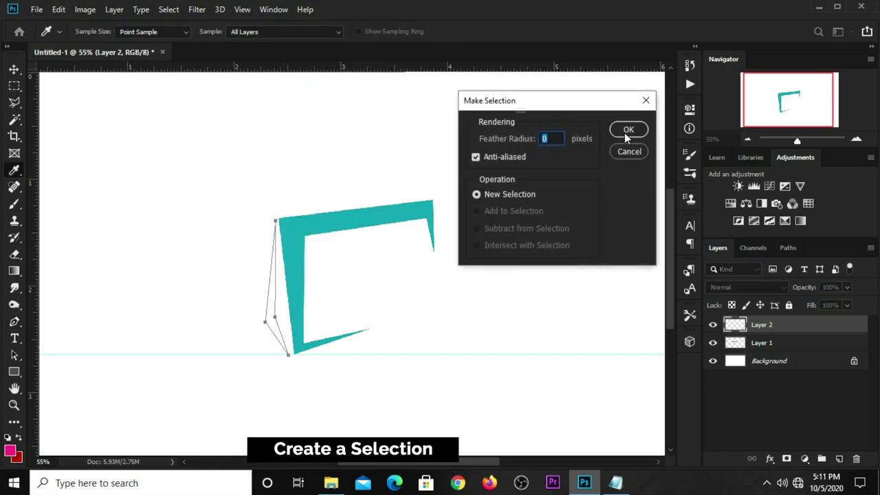
click(628, 130)
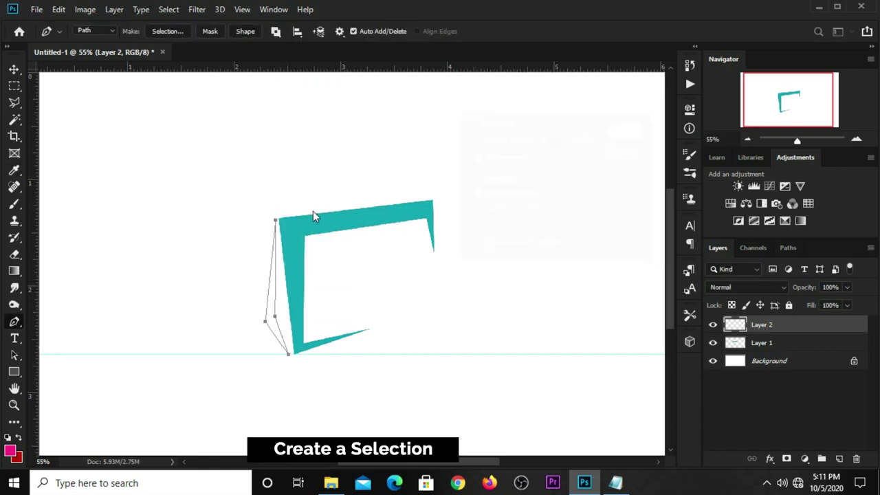
click(15, 86)
click(52, 88)
right_click(273, 324)
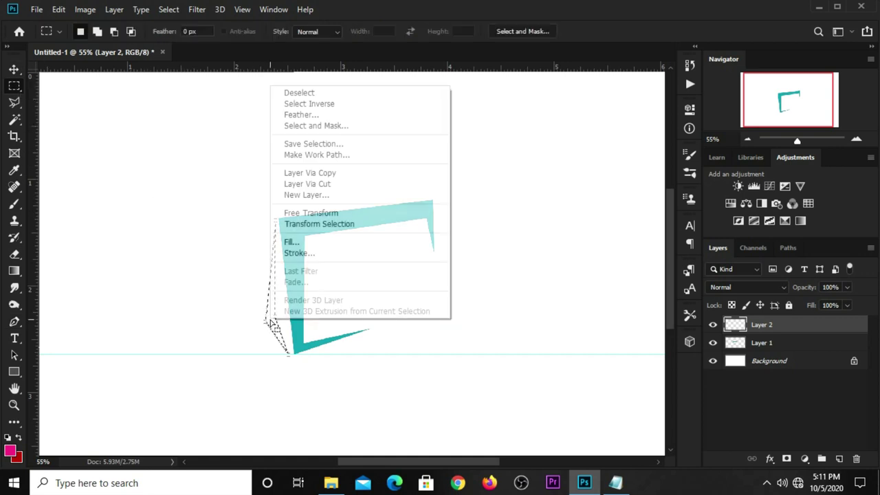
click(286, 243)
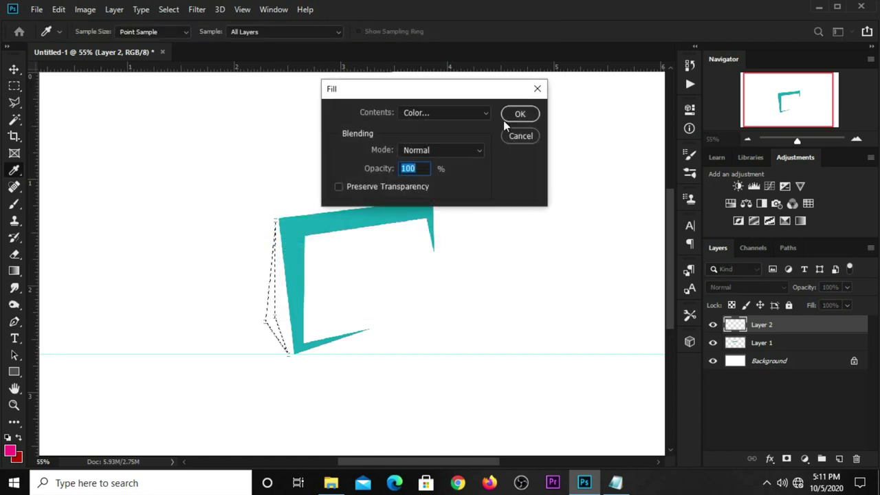
click(506, 117)
key(ctrl+d)
- Nudge the teal left strip slightly right with the Move tool
key(v)
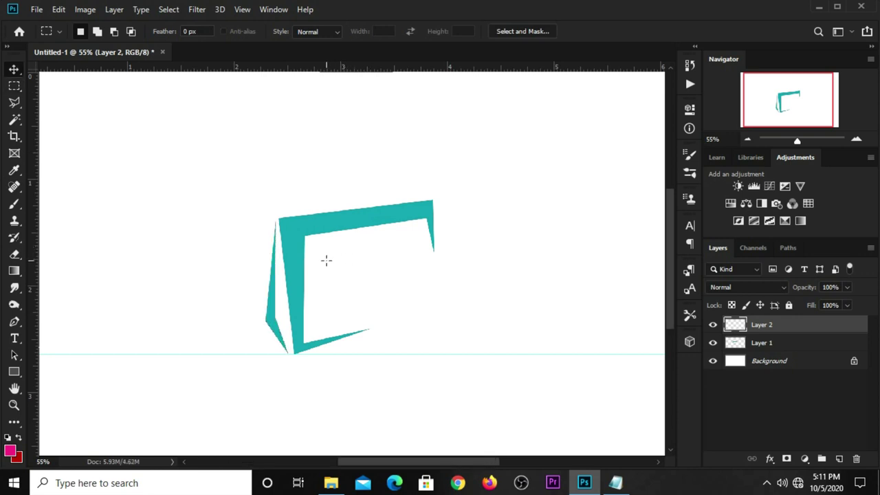
key(Right)
key(Right)
key(Right)
key(Right)
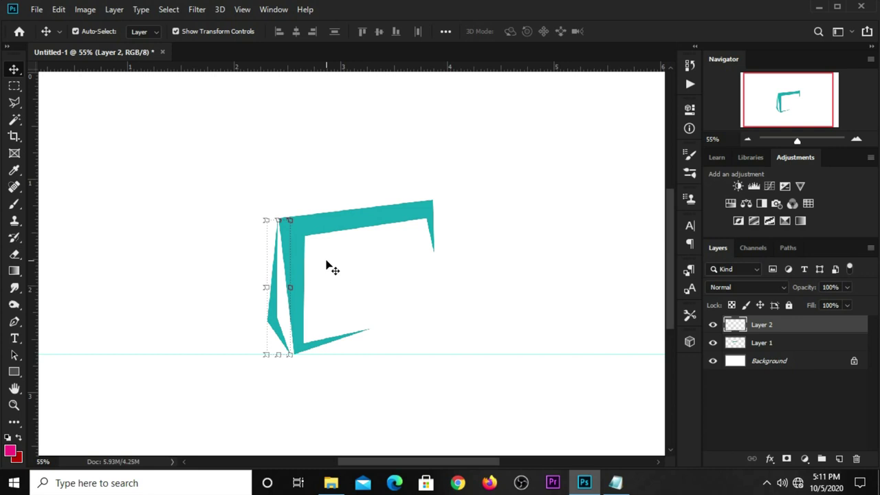
click(330, 156)
key(ctrl+minus)
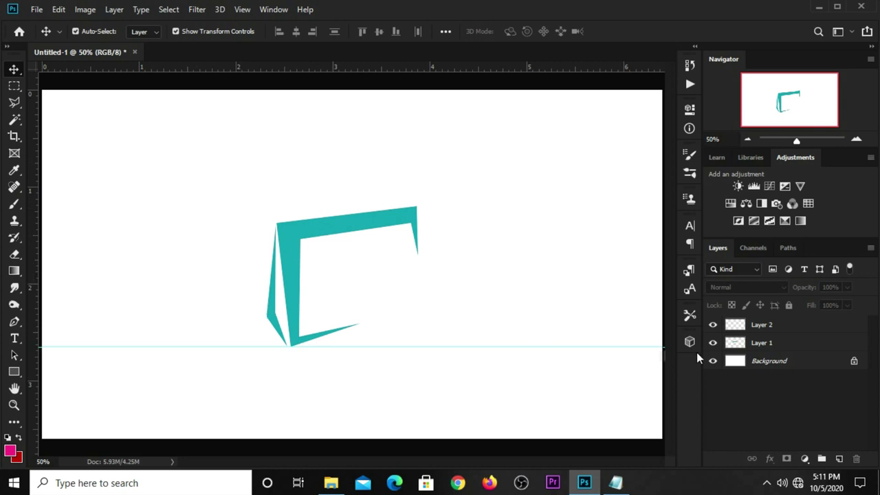
- Add empty Layer 3 and select the standard anchor-point Pen Tool
click(838, 458)
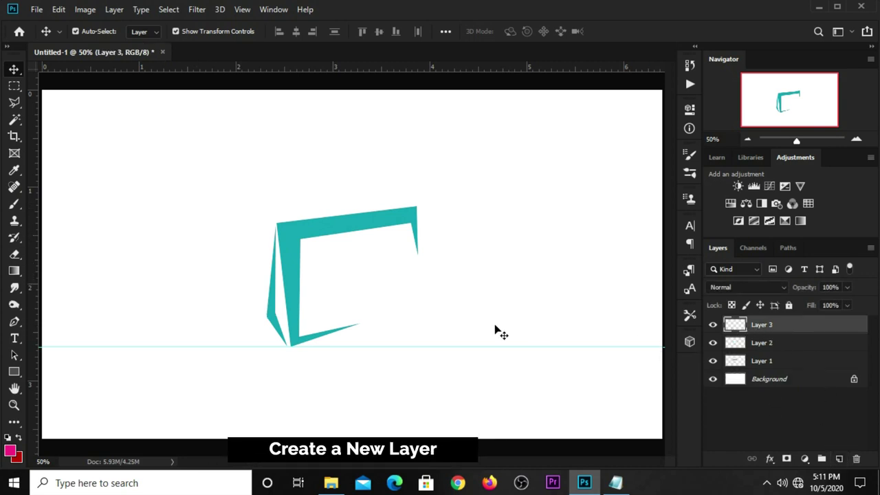
scroll(343, 165, up, 1)
drag(14, 321, 68, 333)
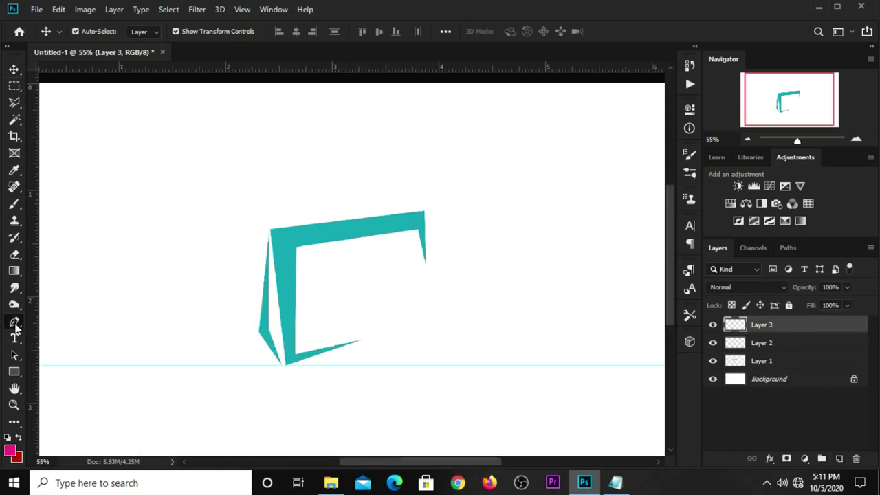
click(68, 334)
drag(15, 320, 57, 323)
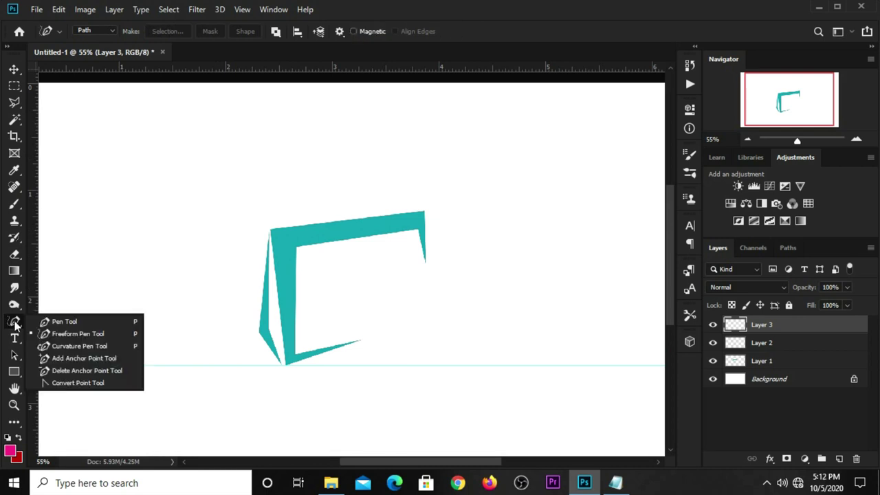
click(57, 323)
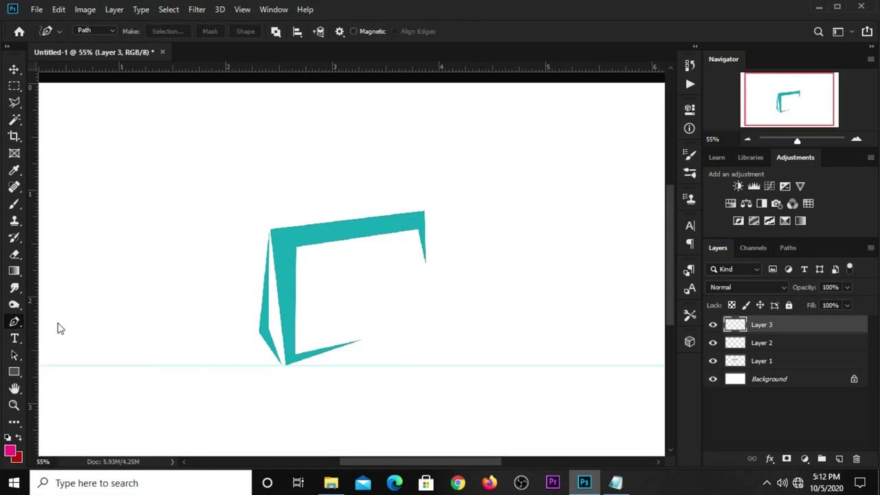
- Draw the handle's outer arch from two anchors on the bag top
click(304, 221)
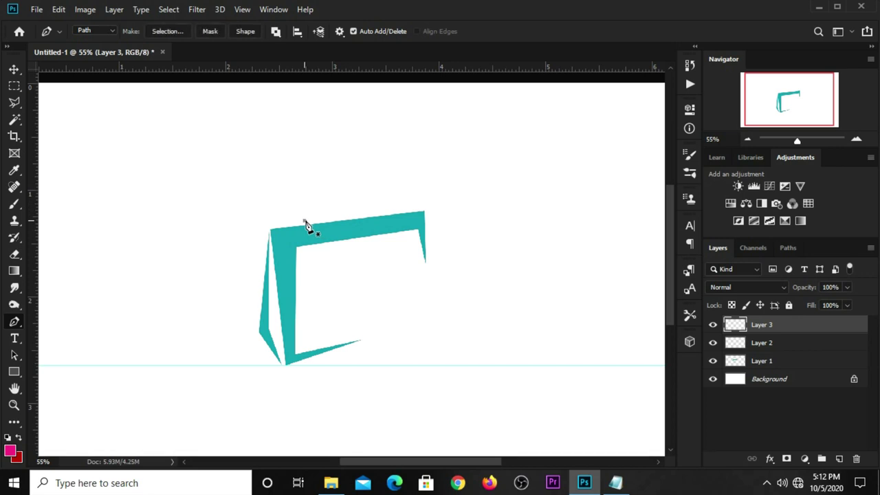
click(360, 214)
mouse_move(340, 217)
mouse_down()
mouse_move(329, 174)
mouse_move(365, 167)
mouse_up()
drag(344, 172, 349, 168)
scroll(356, 168, up, 3)
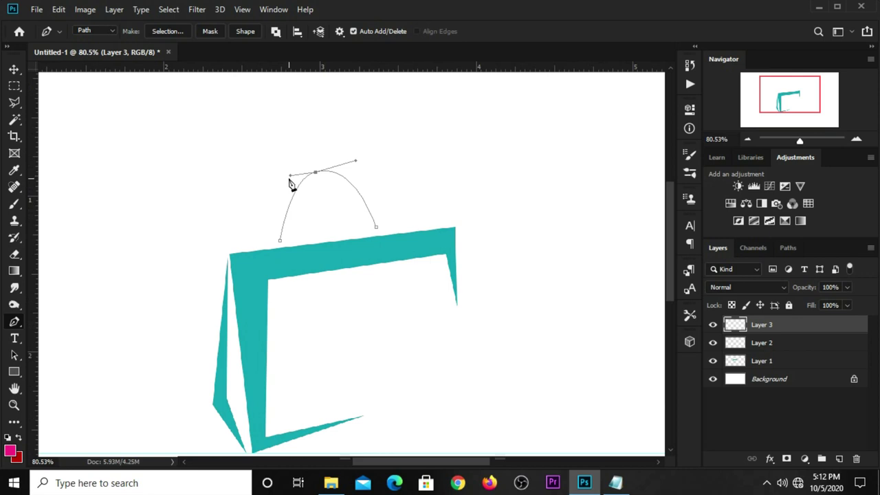
drag(280, 176, 277, 175)
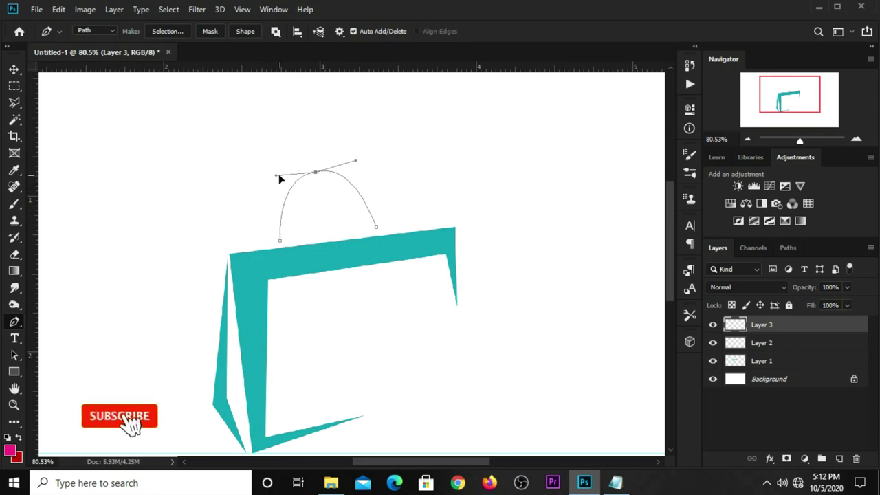
- Close the handle path and pull its bottom segment into an inner arch
click(365, 233)
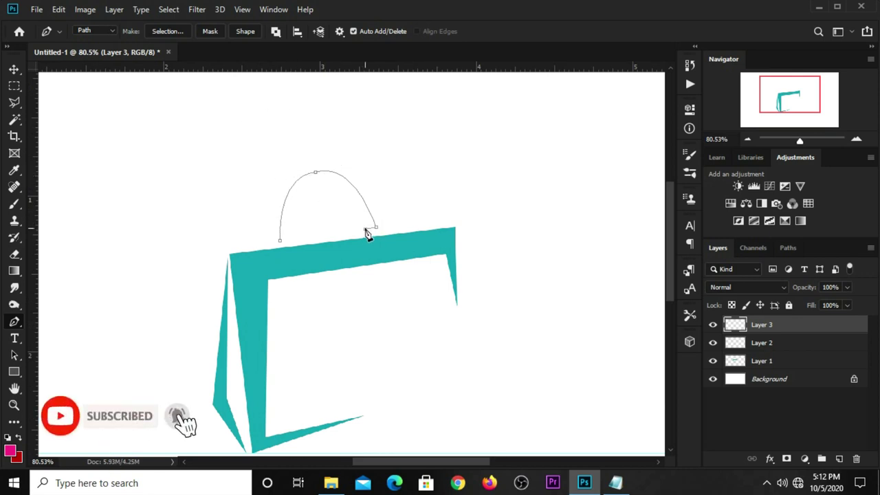
click(288, 239)
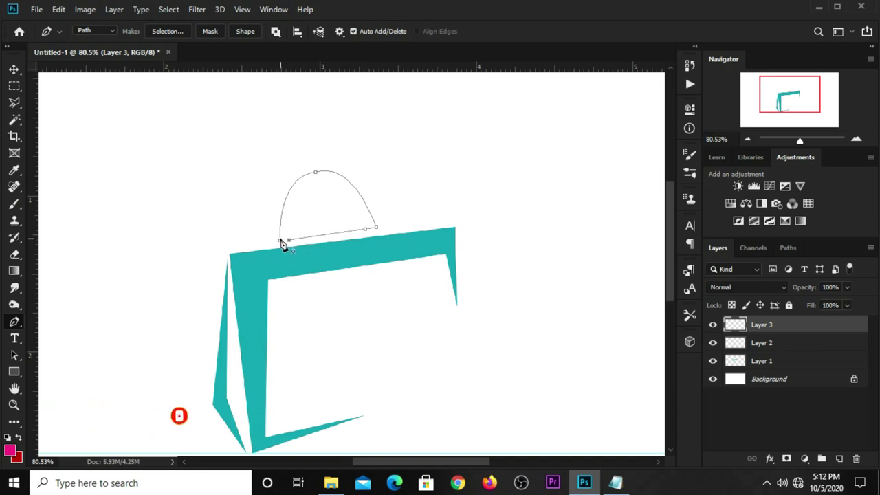
click(281, 241)
drag(327, 239, 318, 180)
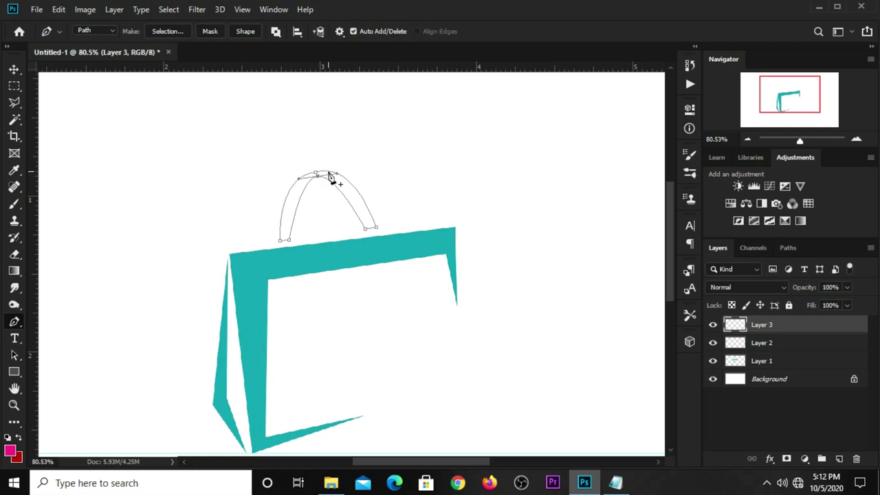
drag(337, 176, 351, 170)
drag(366, 234, 371, 232)
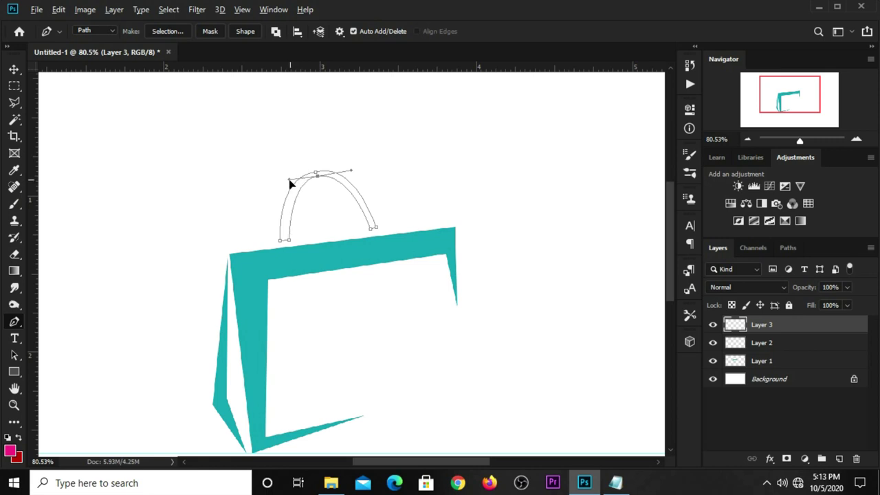
scroll(294, 241, up, 2)
scroll(292, 244, up, 2)
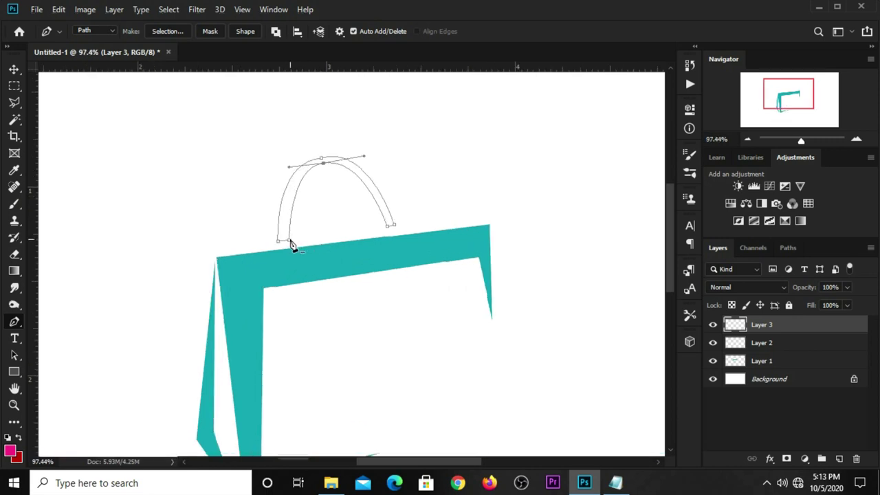
ctrl+click(285, 244)
- Convert the handle path to a selection and copy colour code e52a7f from the notes
right_click(287, 210)
click(308, 238)
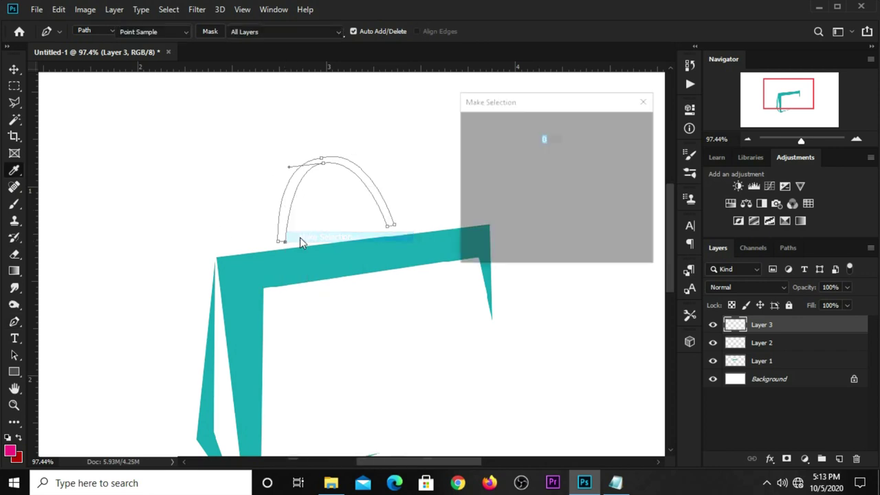
click(629, 130)
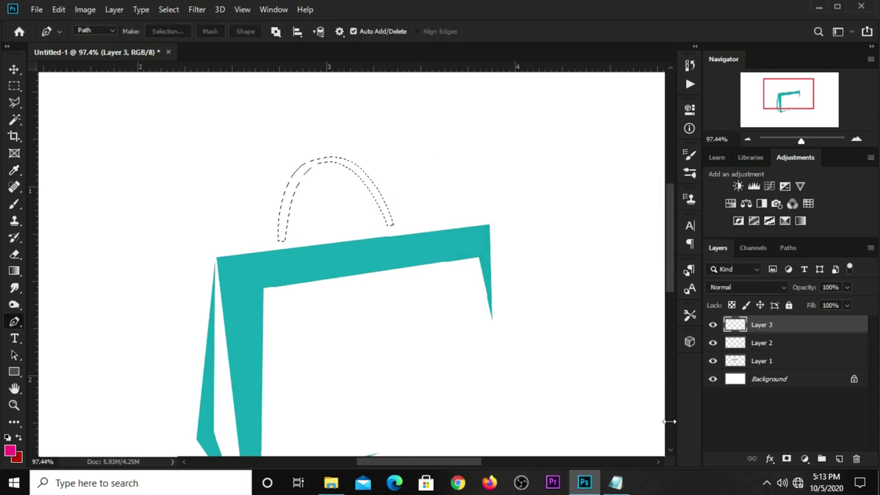
click(622, 478)
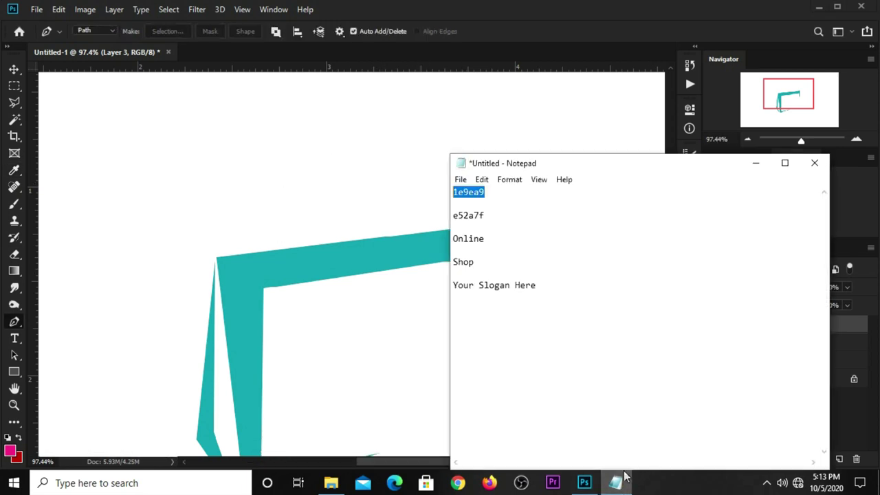
click(498, 216)
double_click(481, 217)
right_click(456, 218)
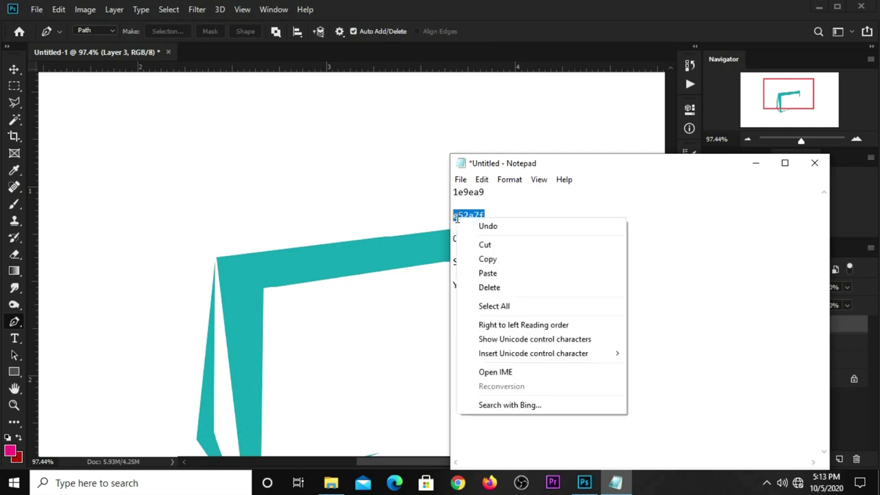
click(487, 259)
- Fill the handle selection with a custom colour, pasting e52a7f into the hex field
click(542, 26)
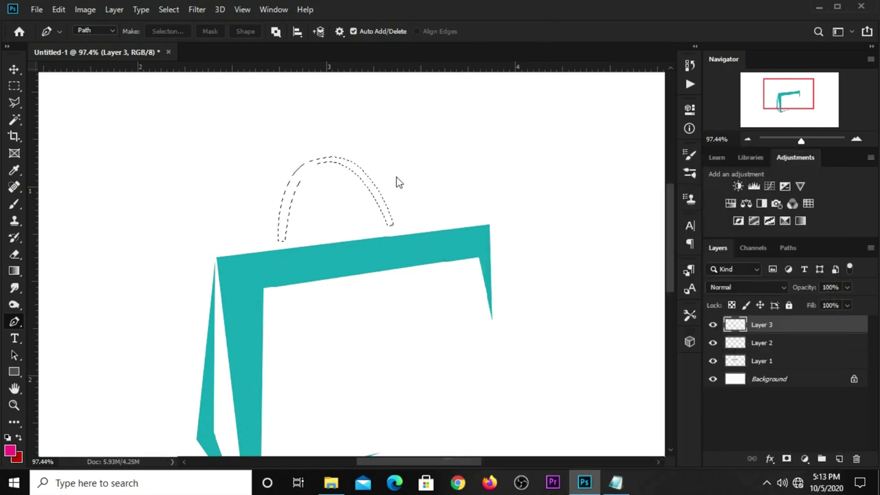
click(15, 85)
click(64, 90)
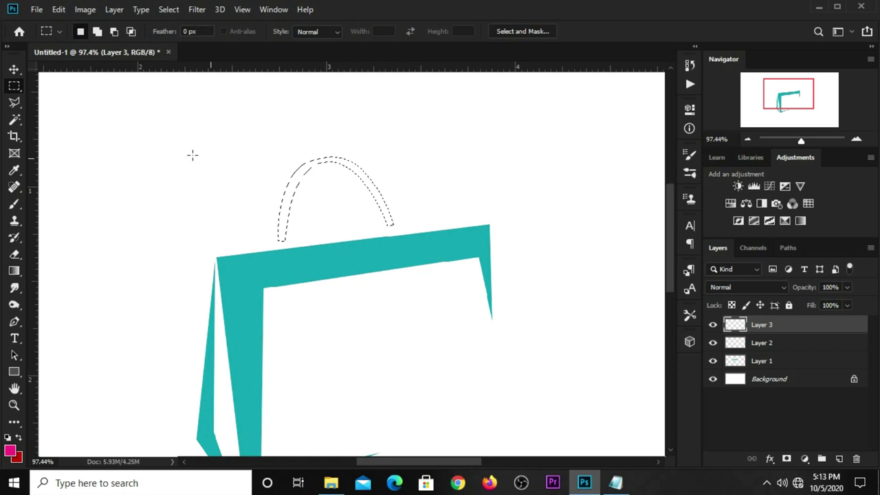
right_click(289, 195)
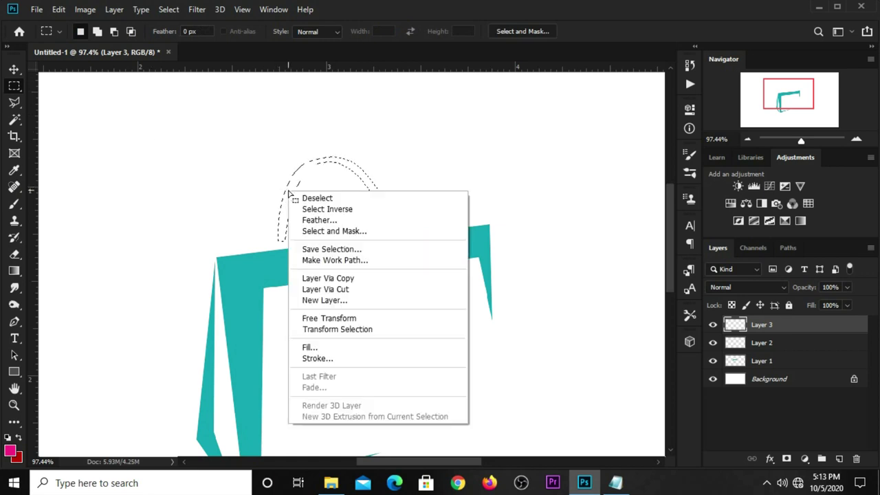
click(321, 348)
click(442, 112)
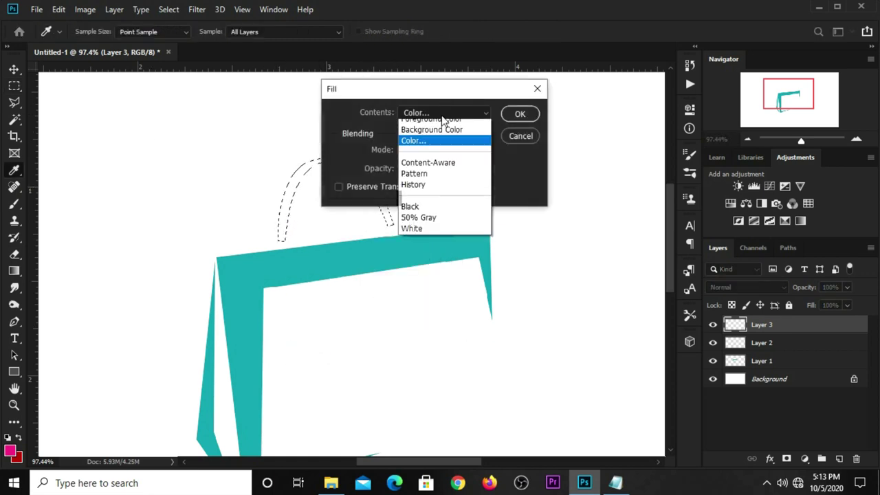
click(426, 147)
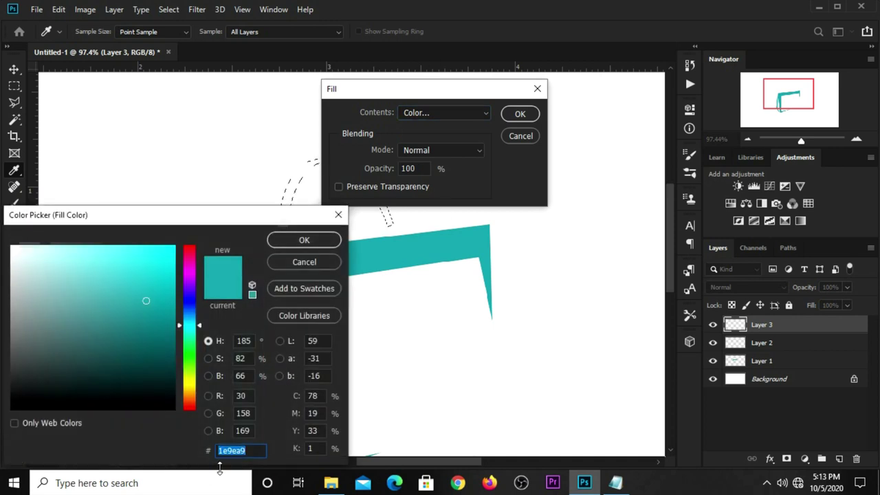
right_click(228, 450)
click(240, 331)
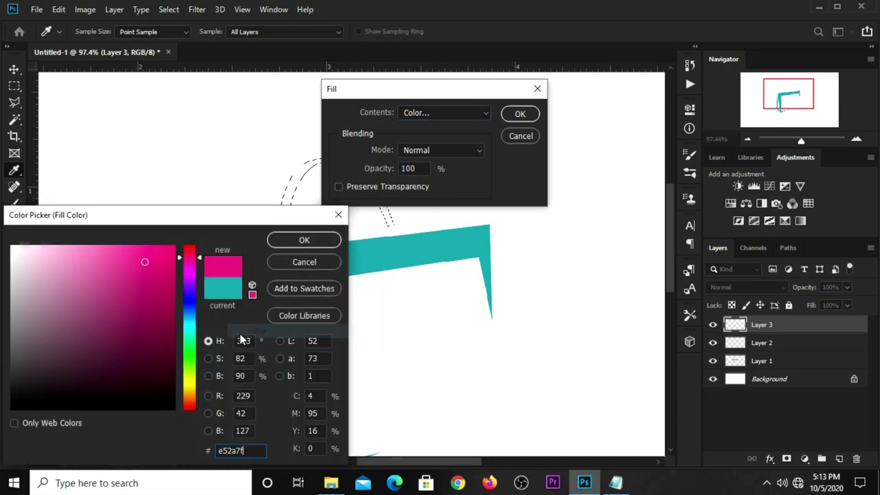
double_click(232, 451)
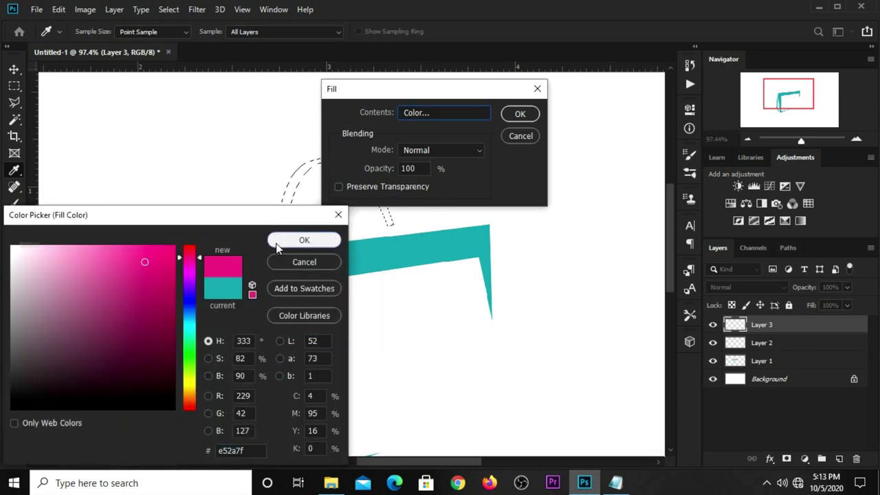
click(278, 245)
click(517, 113)
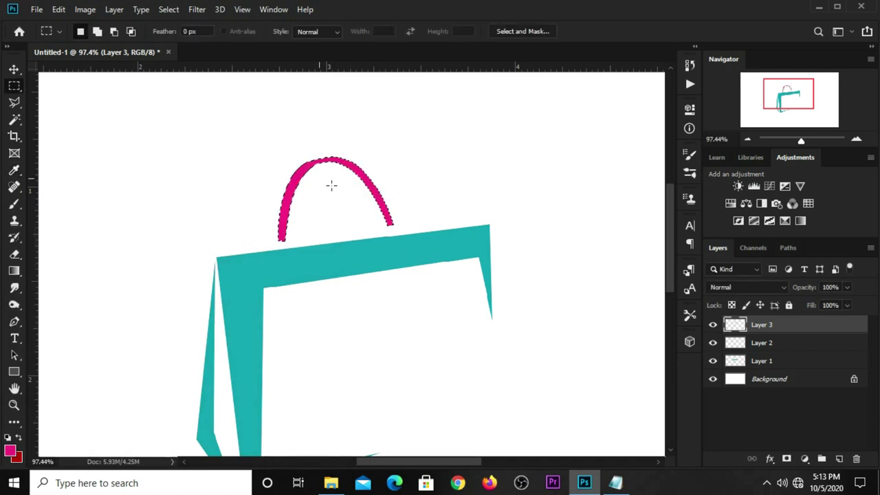
- Deselect, duplicate the pink handle with Ctrl+J, and shift the copy right to overlap
key(ctrl+d)
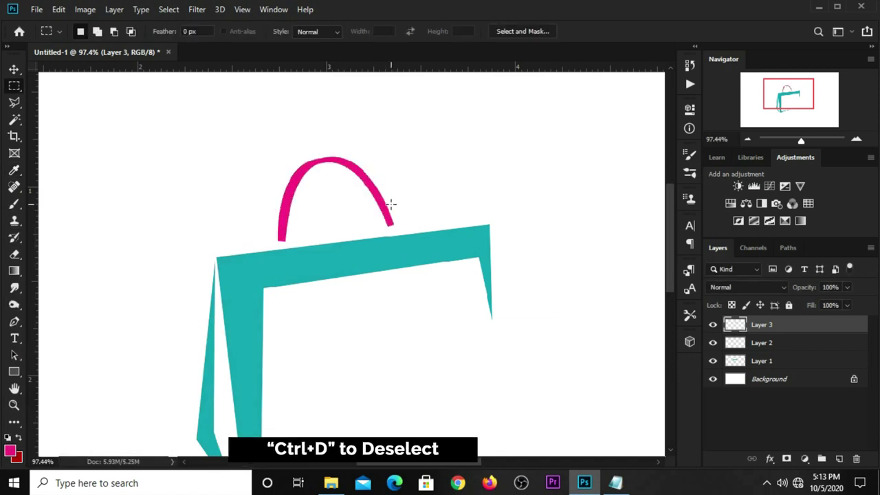
key(v)
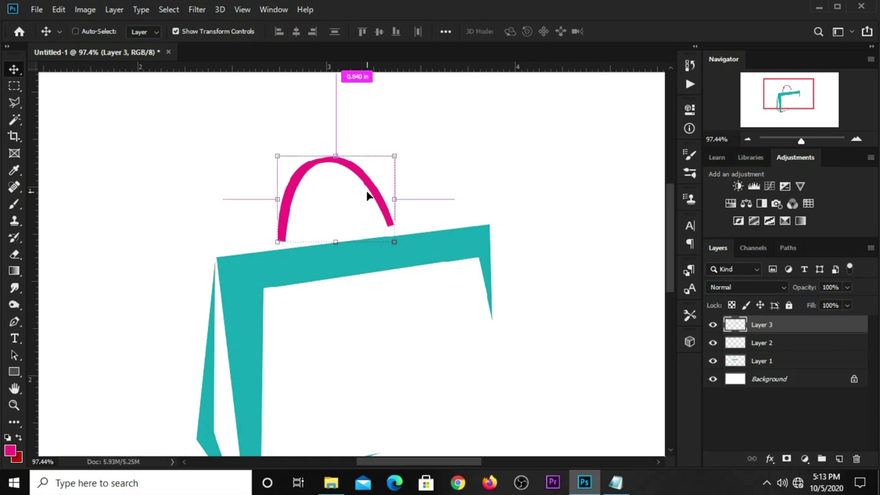
key(ctrl+j)
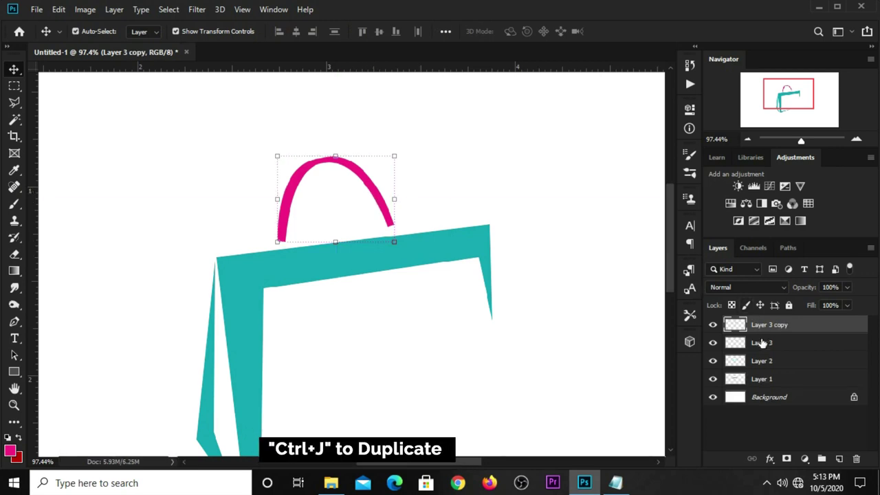
drag(362, 179, 410, 176)
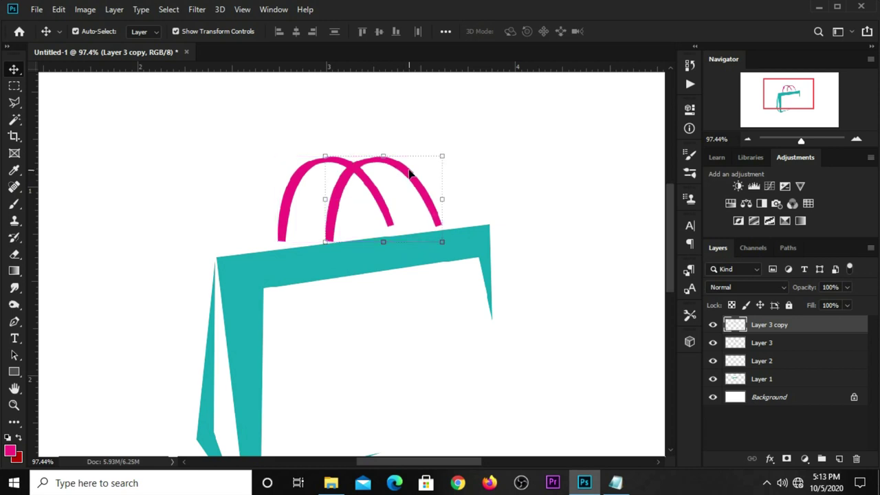
key(Left)
key(Left)
key(Left)
key(Left)
key(Left)
key(Left)
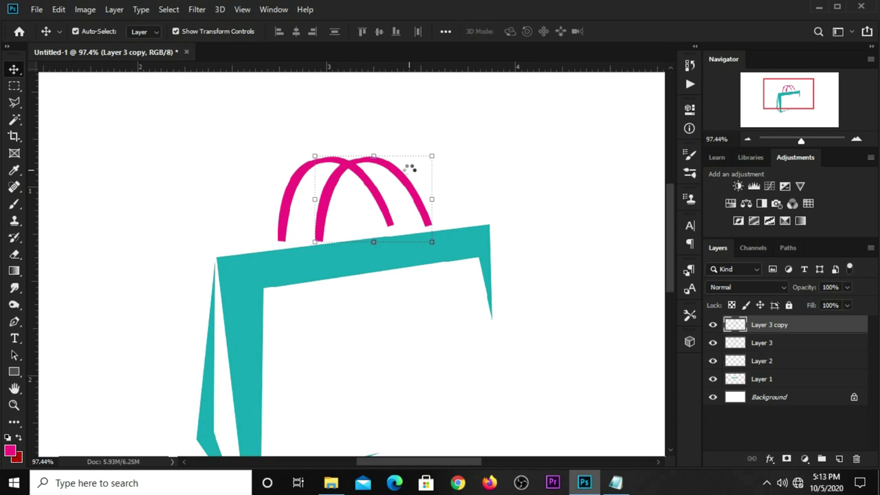
key(Right)
key(Right)
key(Right)
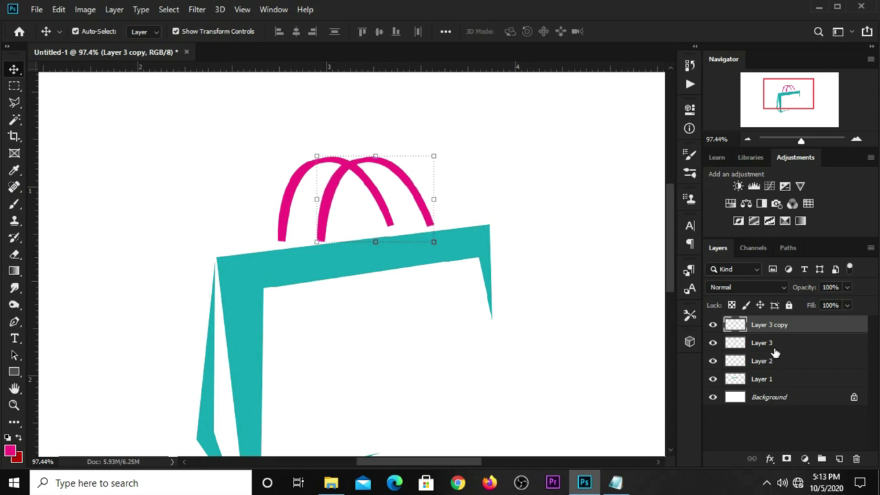
- Convert both handle layers to one smart object, rotate about -0.66° and lower it
shift+click(769, 343)
right_click(768, 343)
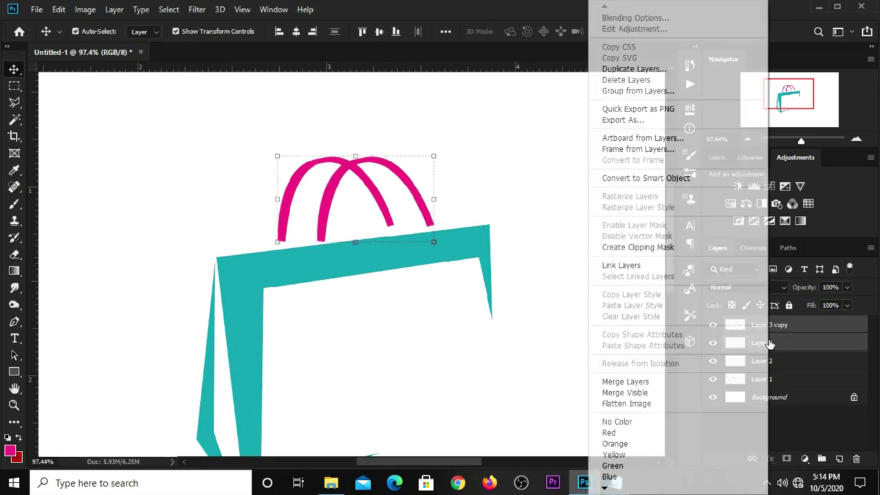
click(605, 182)
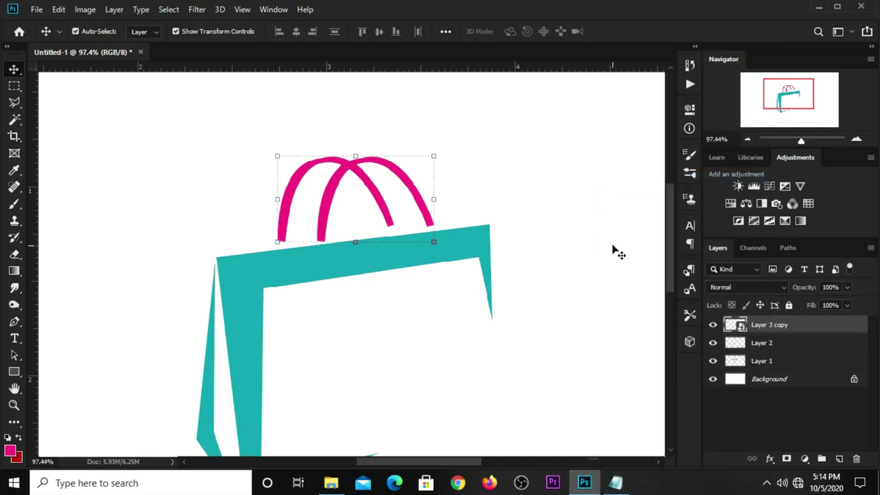
click(714, 325)
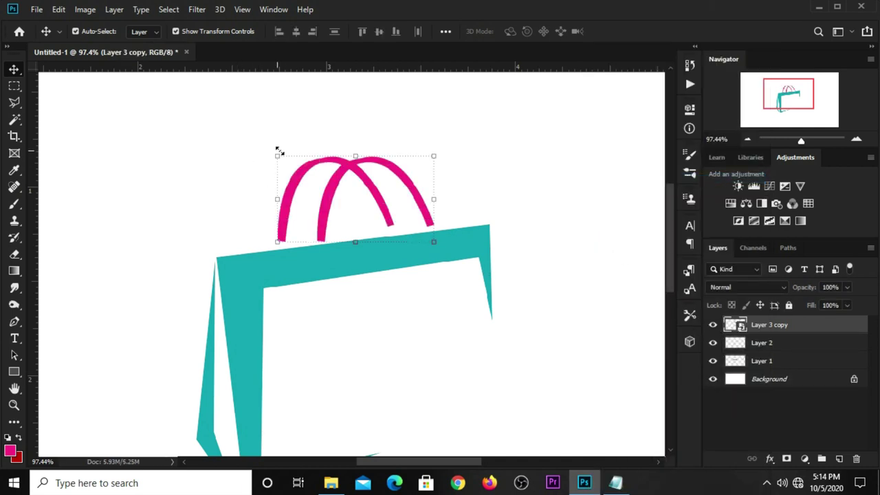
drag(279, 152, 214, 190)
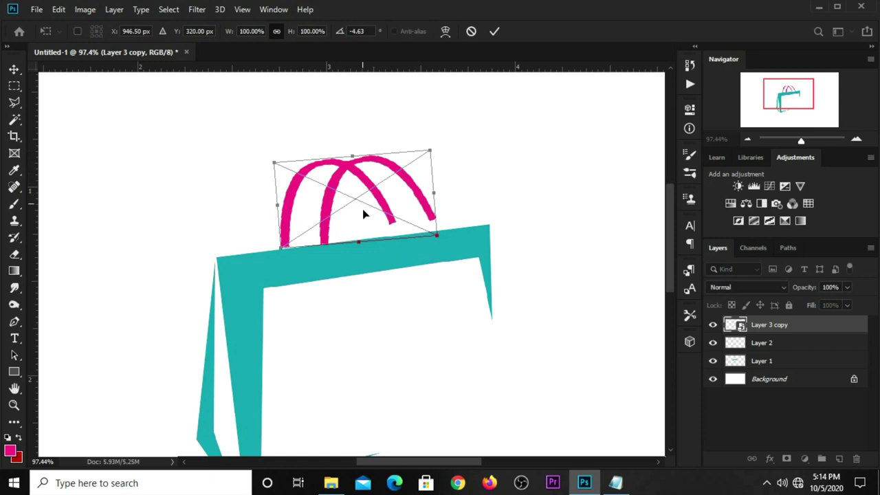
drag(364, 214, 356, 209)
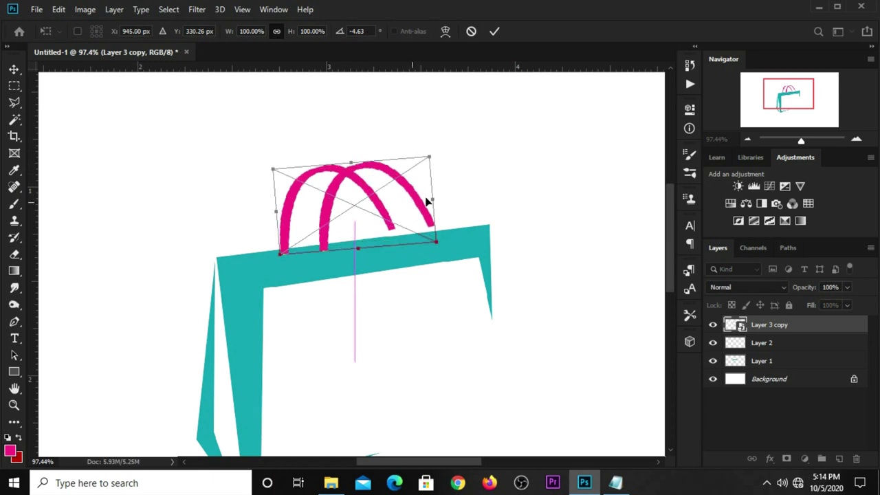
drag(444, 192, 441, 197)
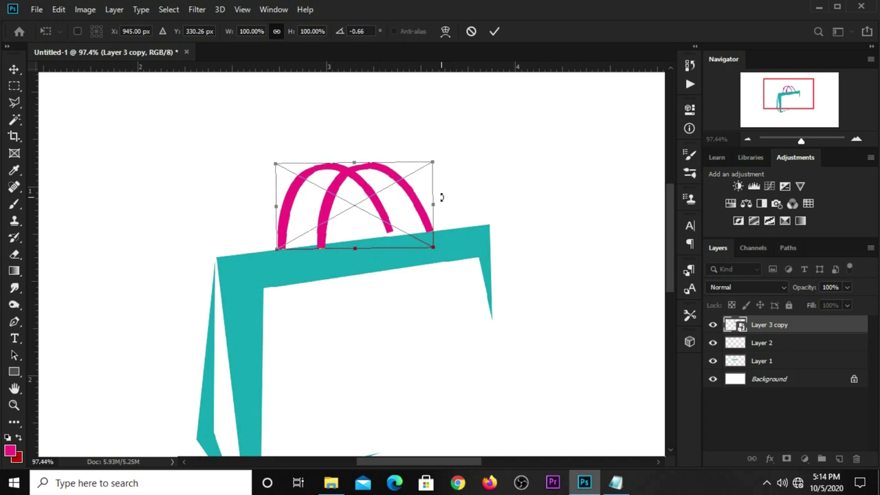
click(493, 31)
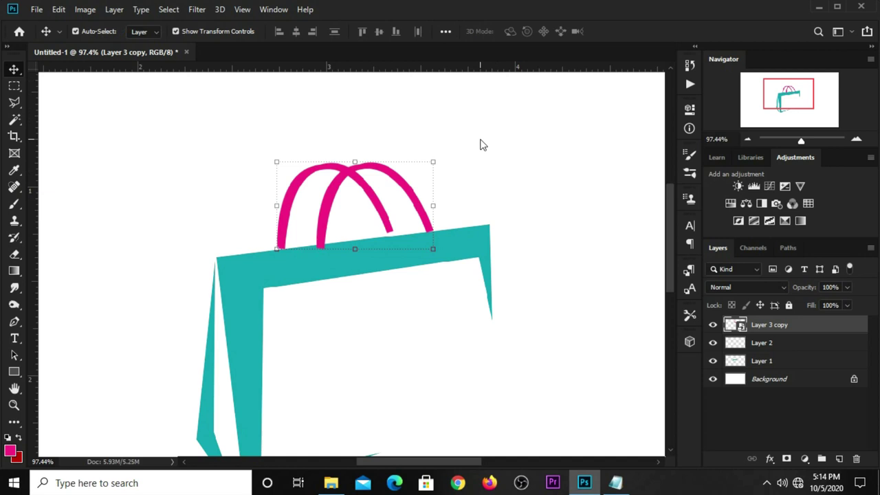
- Rasterize the handles and delete the parts inside a polygonal selection around the top band
right_click(769, 330)
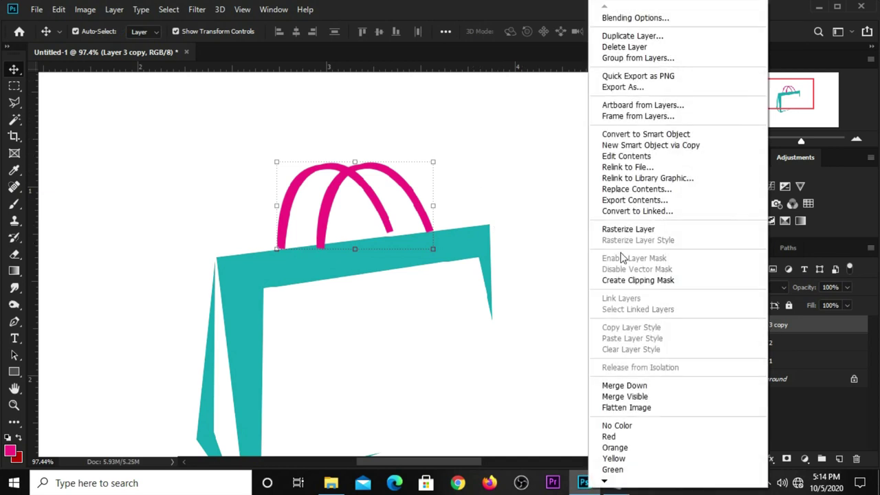
click(628, 228)
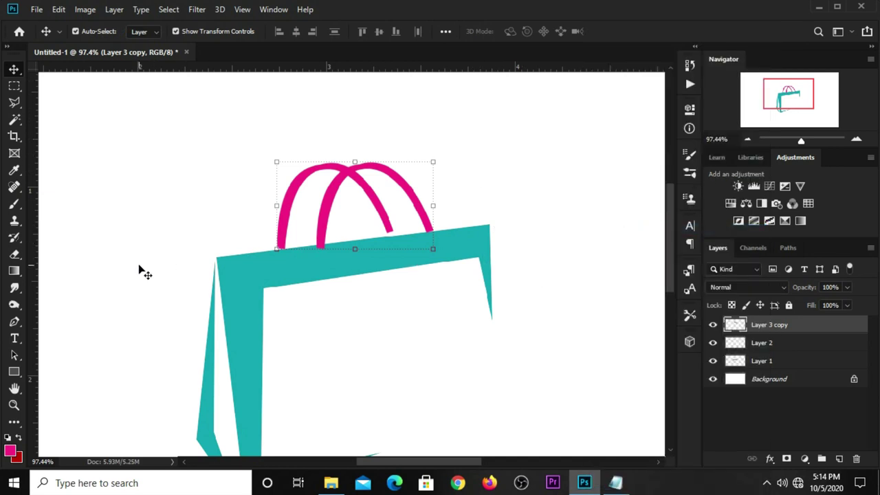
drag(15, 101, 72, 114)
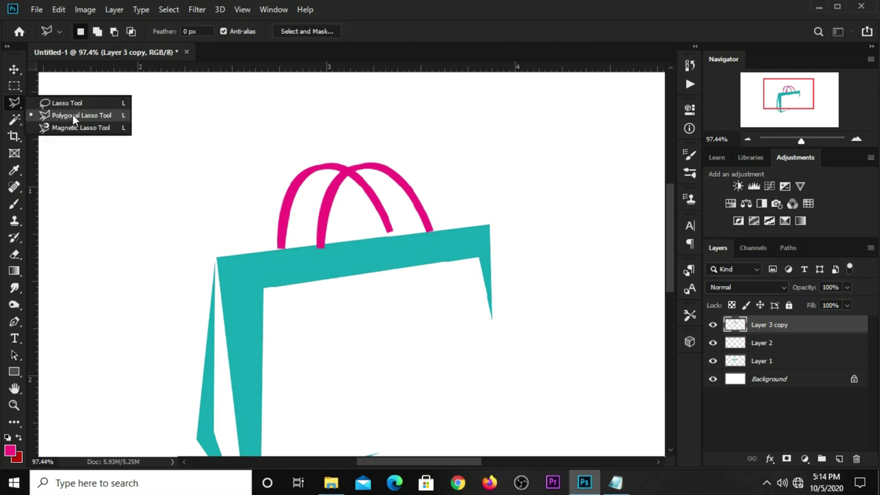
scroll(378, 253, up, 2)
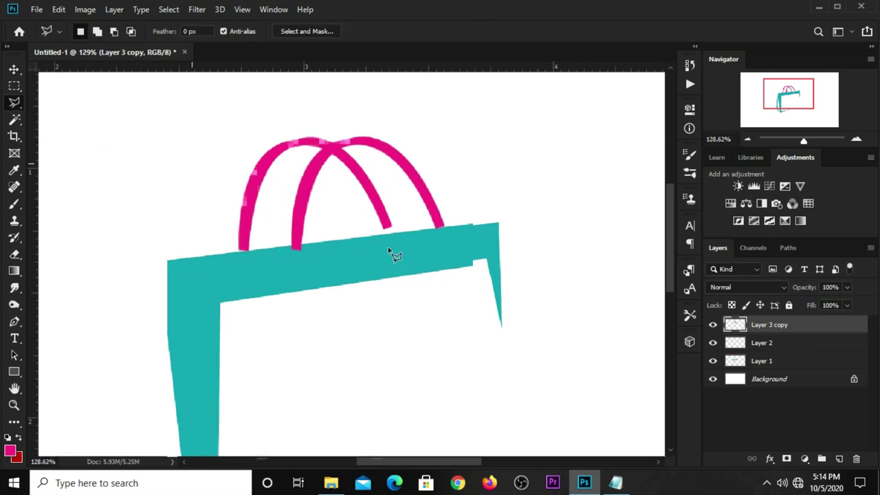
click(230, 246)
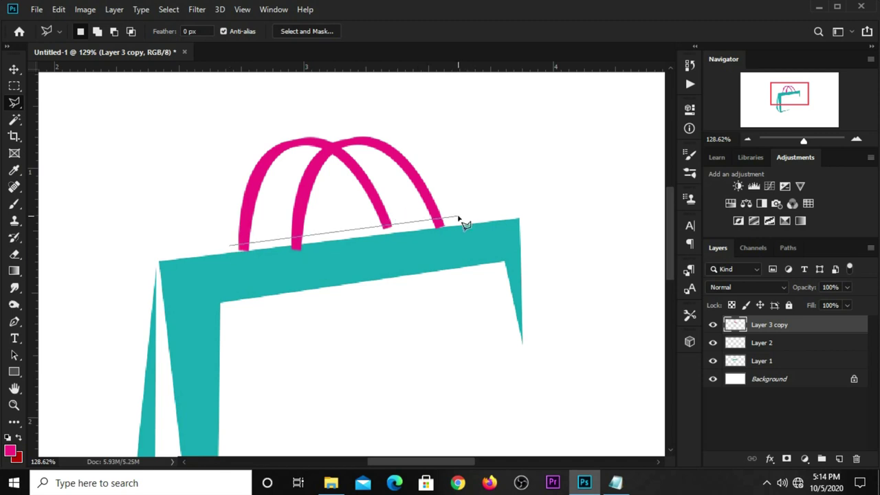
click(459, 219)
click(468, 294)
click(246, 291)
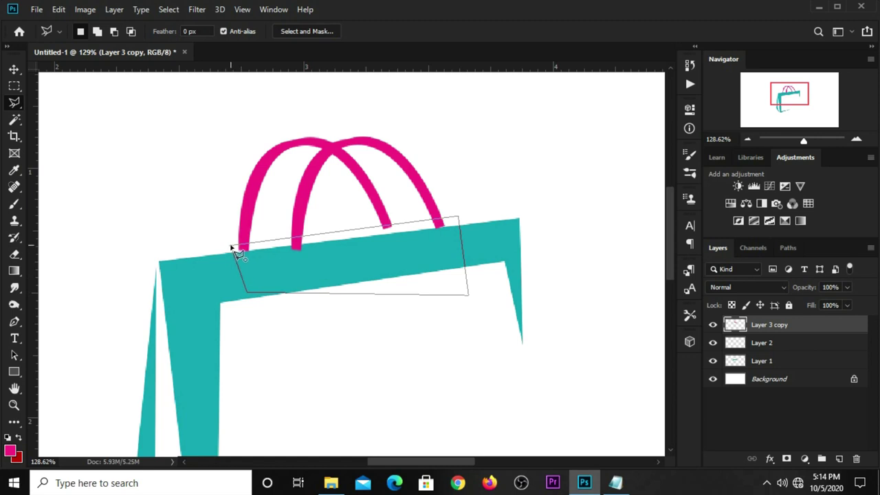
click(232, 247)
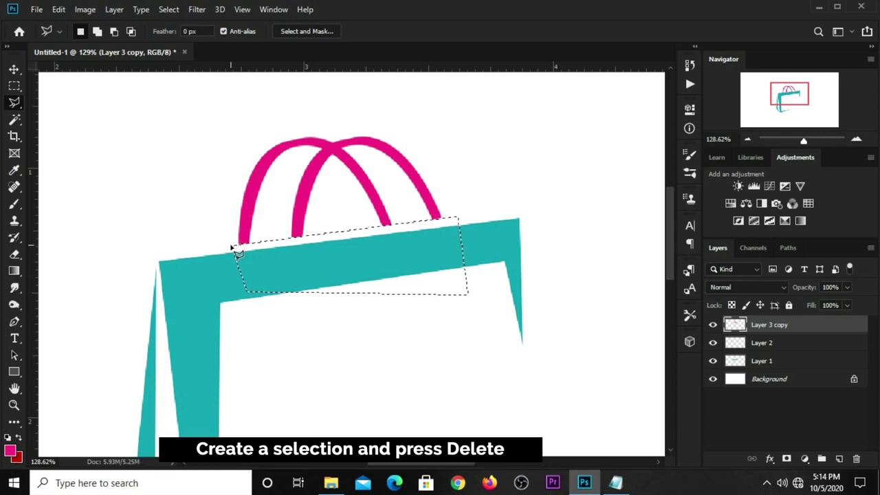
key(ctrl+d)
- Rotate the handles slightly clockwise and nudge them down onto the bag's edge
key(v)
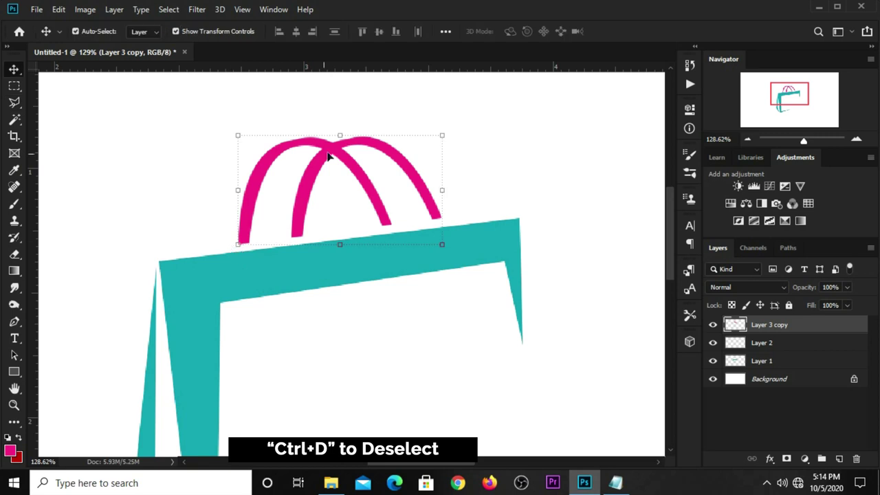
key(ctrl+t)
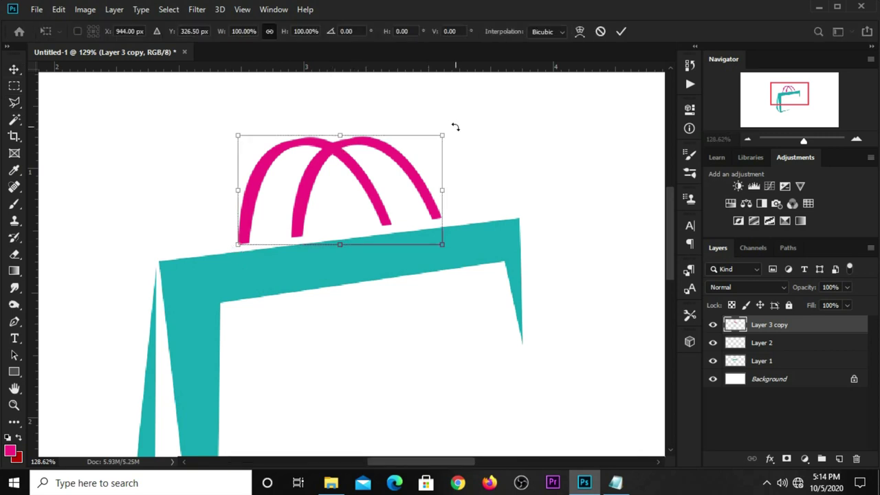
drag(455, 127, 456, 129)
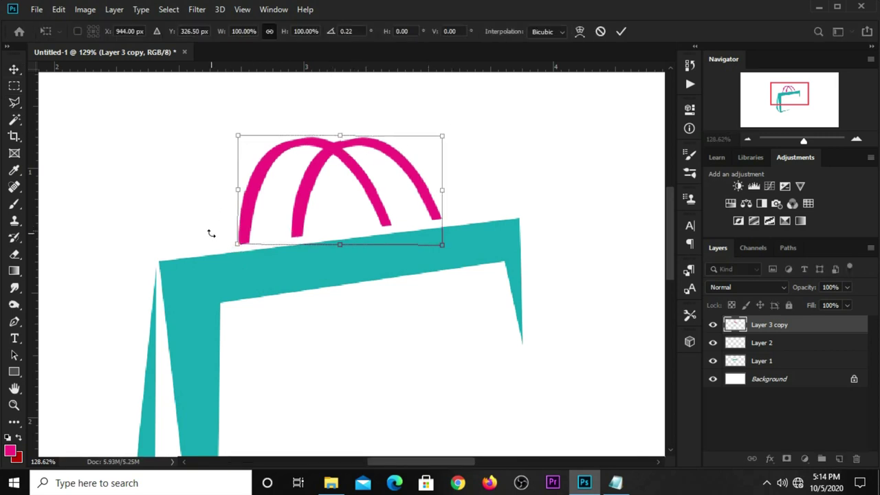
key(Return)
key(Down)
key(Down)
key(Down)
key(Down)
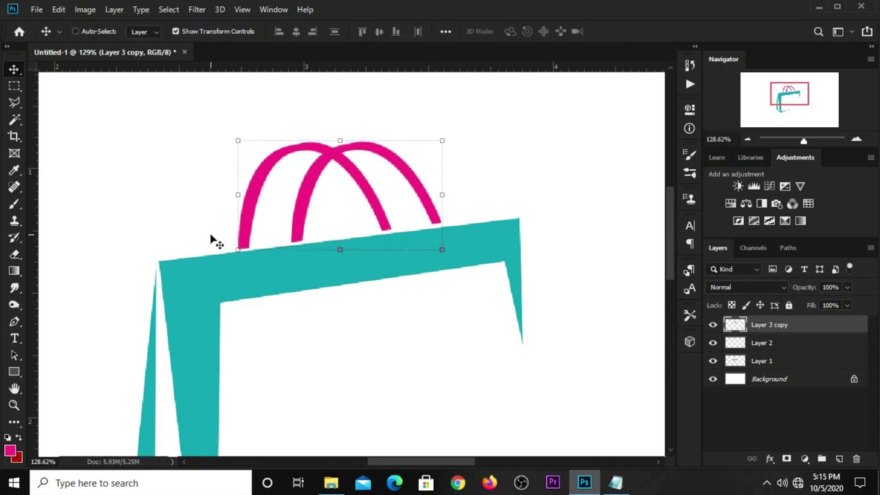
- Copy the word 'Online' from the Notepad notes and bring Photoshop back to the front
scroll(216, 241, down, 5)
scroll(328, 128, down, 2)
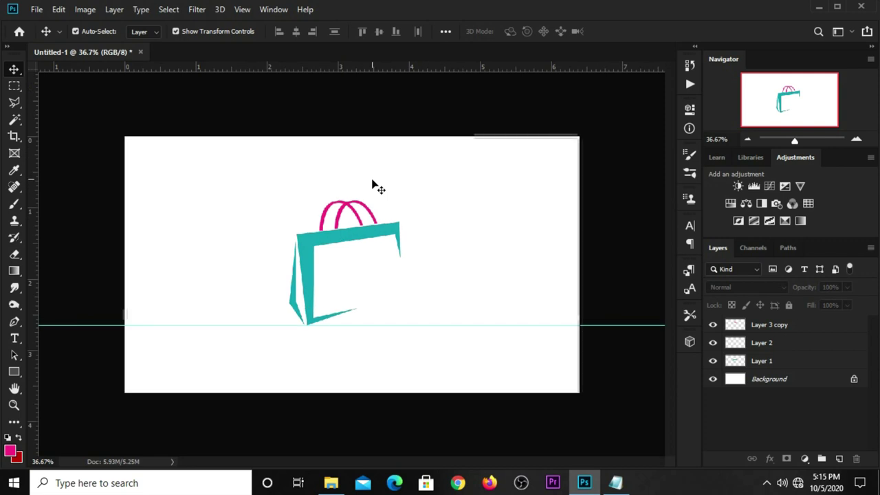
scroll(372, 184, up, 1)
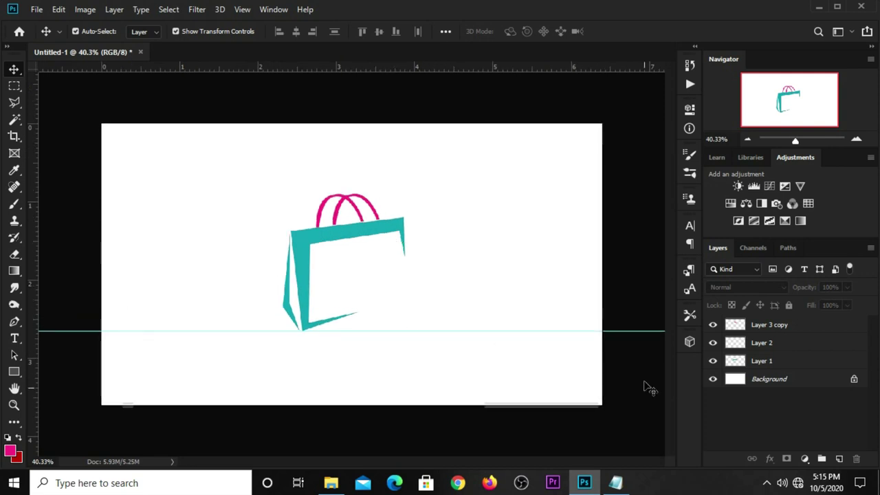
click(615, 482)
double_click(489, 242)
key(alt+Tab)
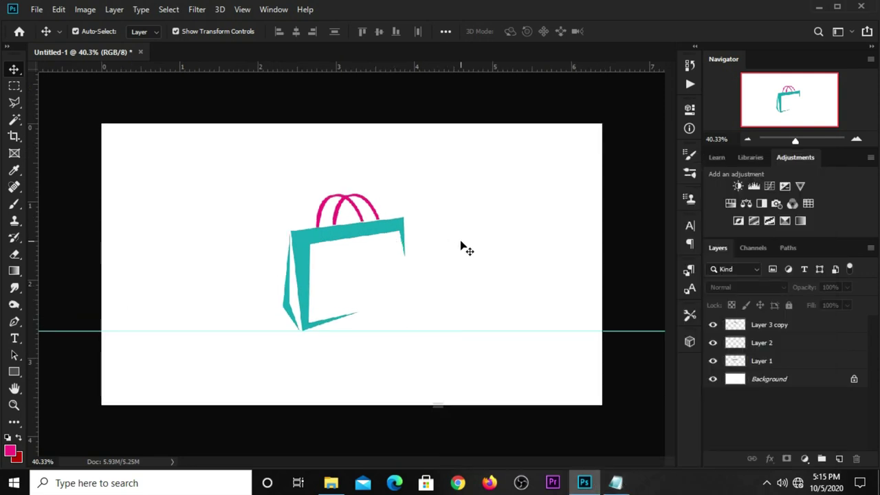
key(alt+Tab)
right_click(455, 237)
click(481, 277)
key(alt+Tab)
- Add horizontal text 'Online' inside the bag in pink e52a7f
click(14, 338)
right_click(14, 339)
click(76, 337)
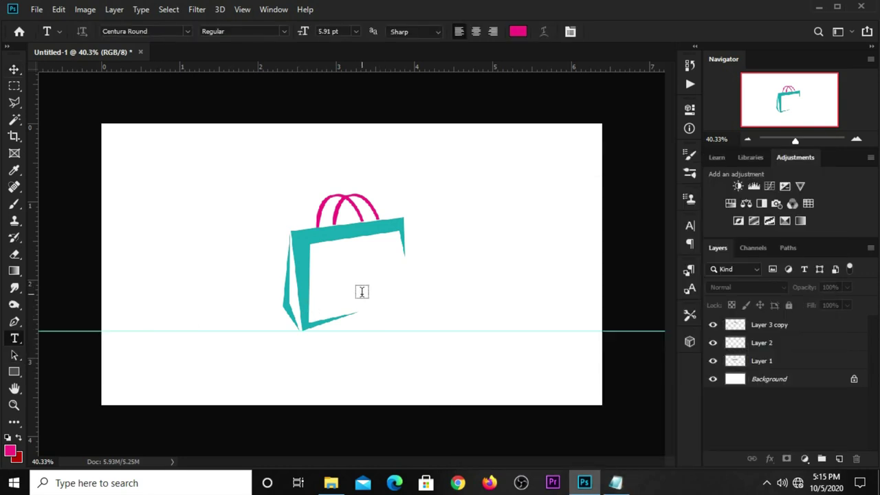
click(517, 32)
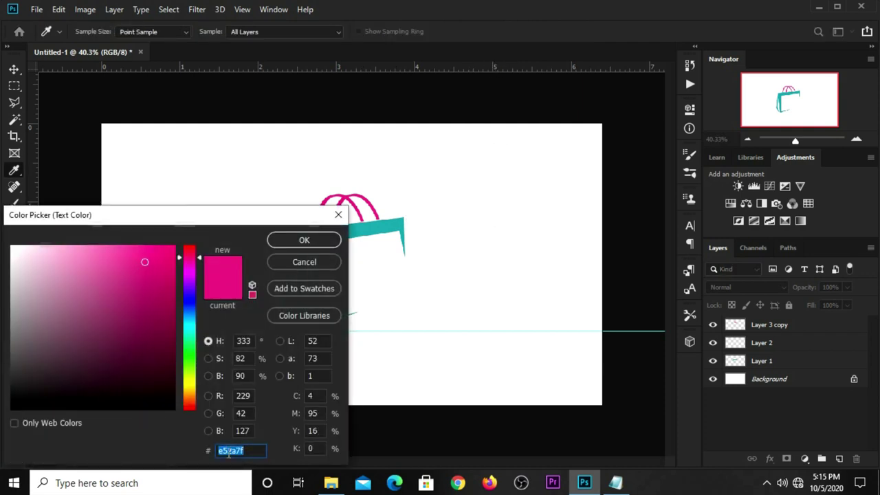
click(294, 239)
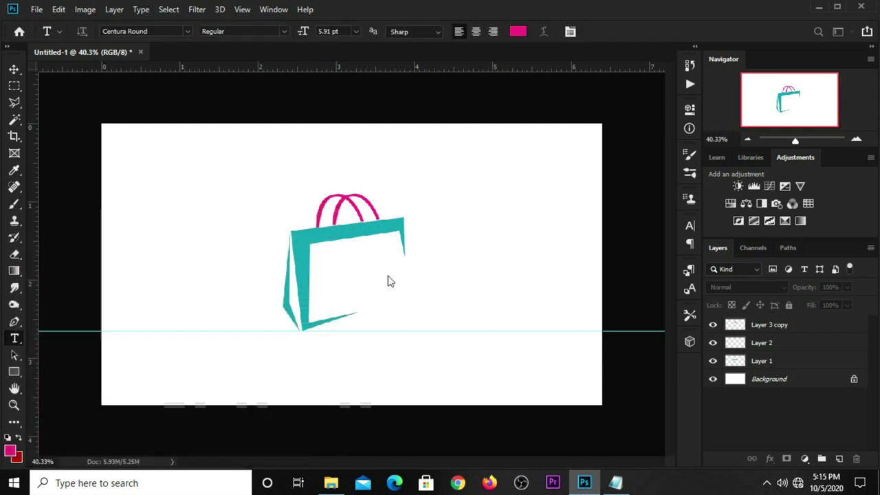
click(385, 269)
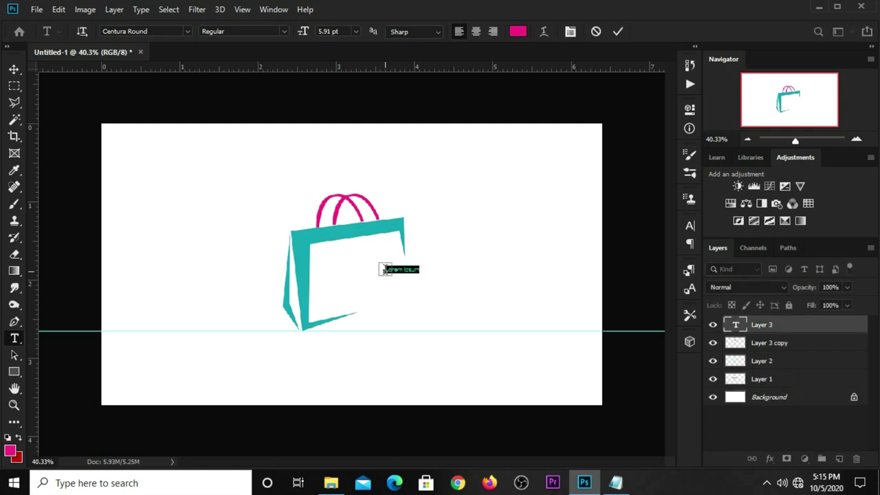
text(Online)
key(ctrl+Return)
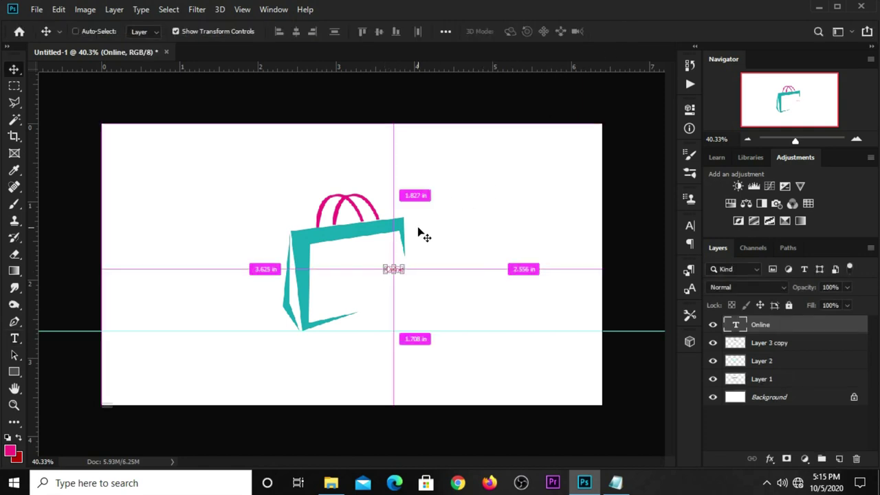
- Scale Online up to about 219% and drop a duplicate directly below it
key(ctrl+t)
mouse_move(392, 275)
mouse_down()
mouse_move(391, 288)
mouse_move(404, 276)
mouse_up()
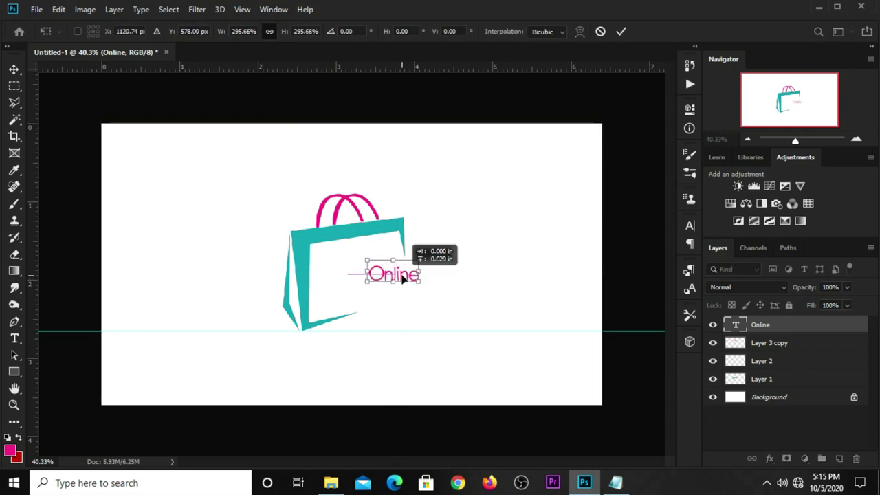
key(Return)
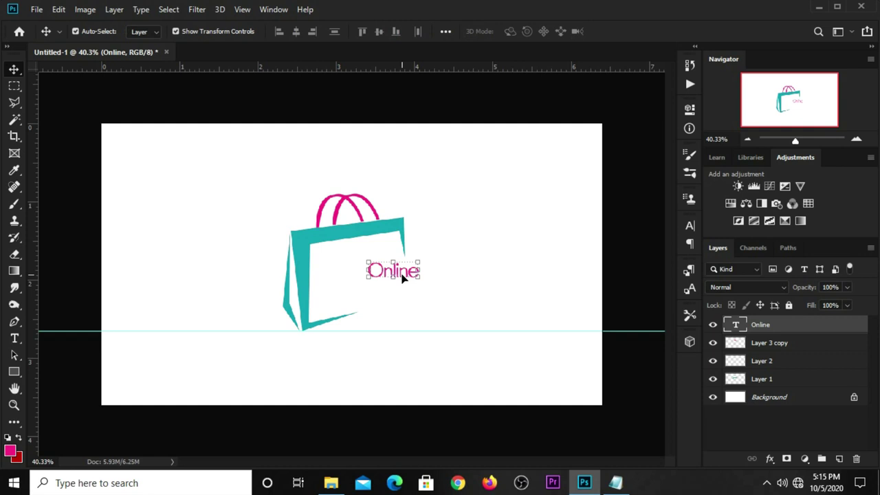
drag(403, 275, 387, 294)
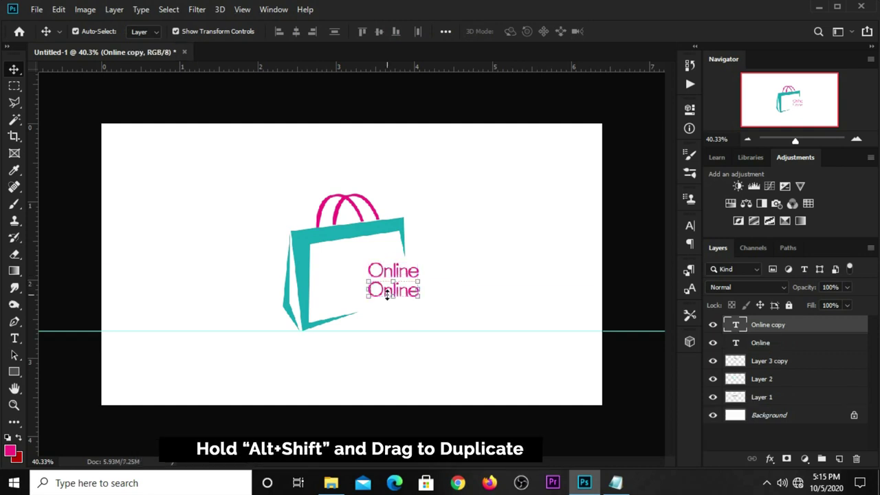
- Retype the duplicate as 'Shop' and enlarge it to about 119% beneath Online
key(t)
click(369, 293)
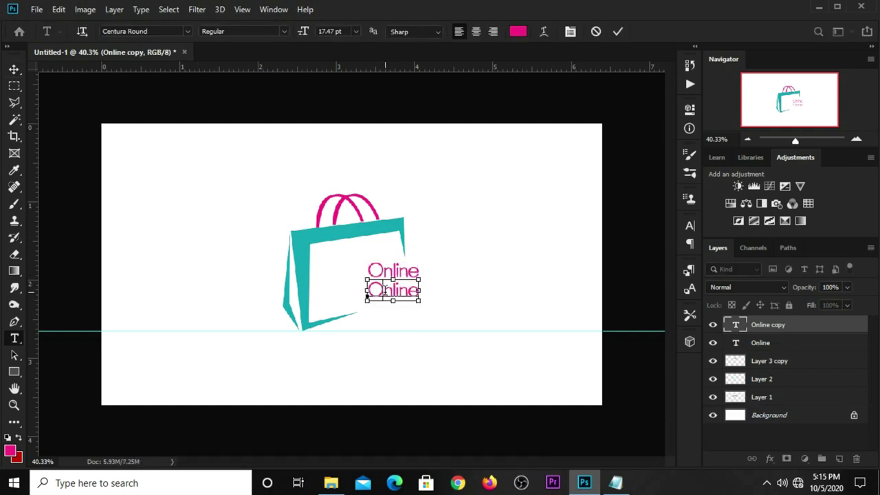
double_click(385, 291)
text(Shop)
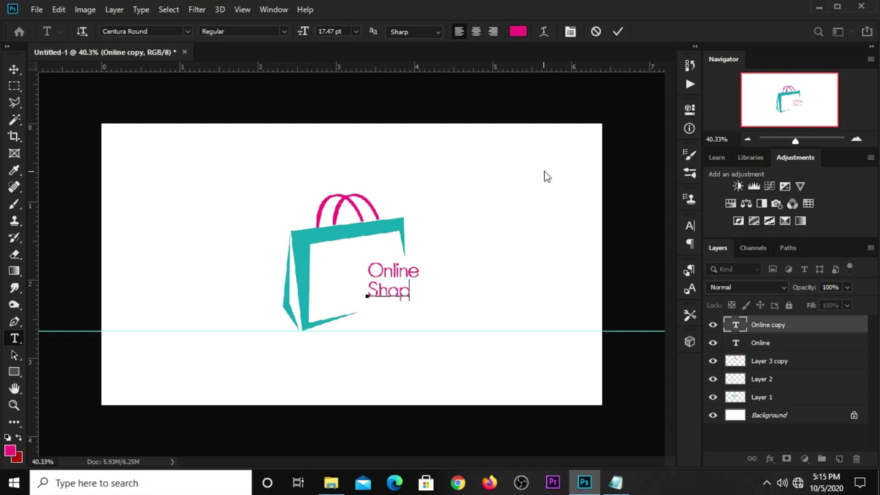
key(ctrl+Return)
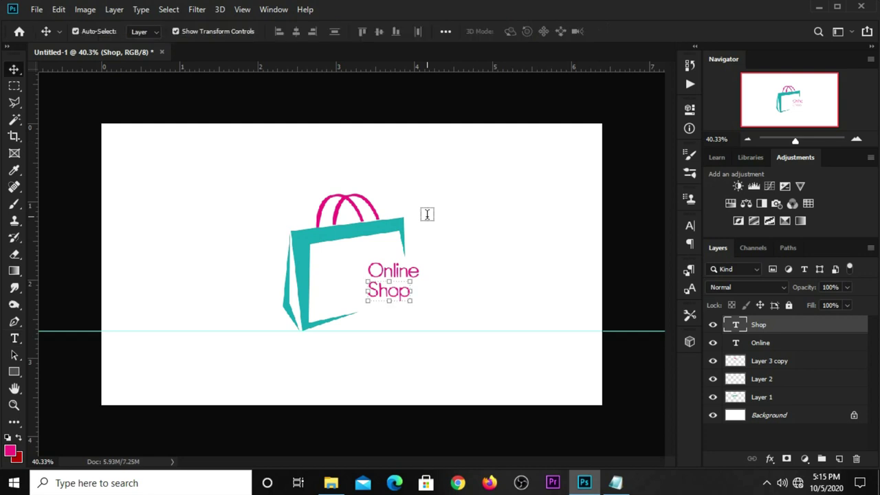
key(ctrl+t)
drag(412, 300, 422, 306)
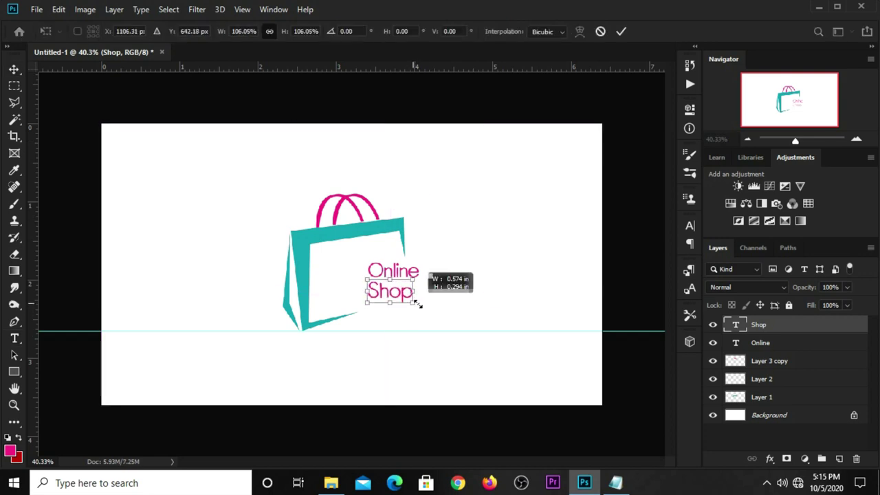
key(Return)
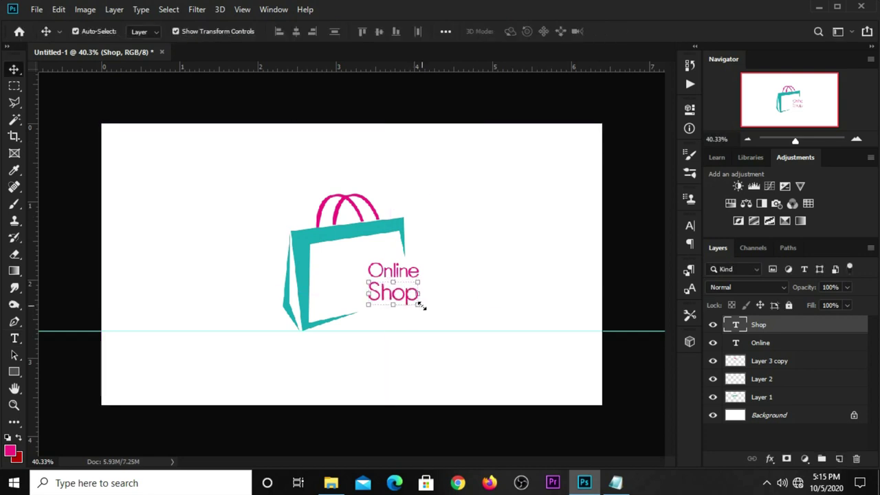
click(433, 114)
- Draw a rectangle bar about 222 × 44 px beneath the Shop text
scroll(399, 261, up, 2)
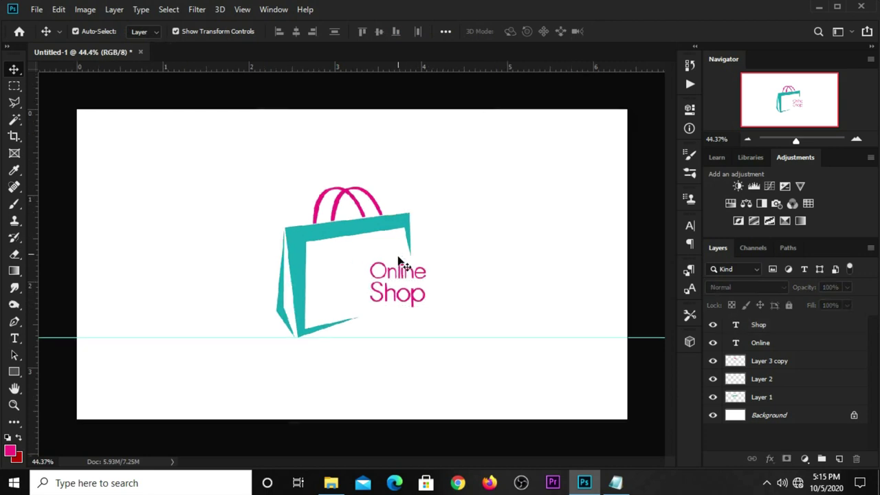
drag(13, 372, 82, 373)
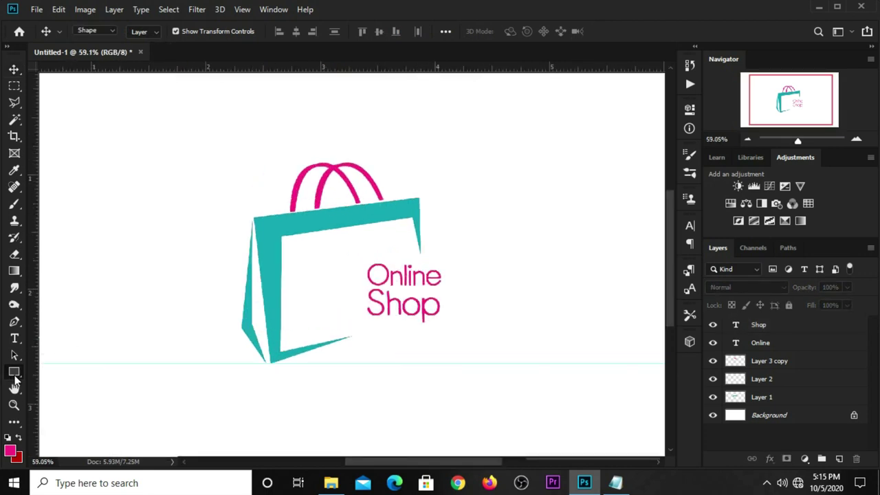
drag(357, 320, 441, 335)
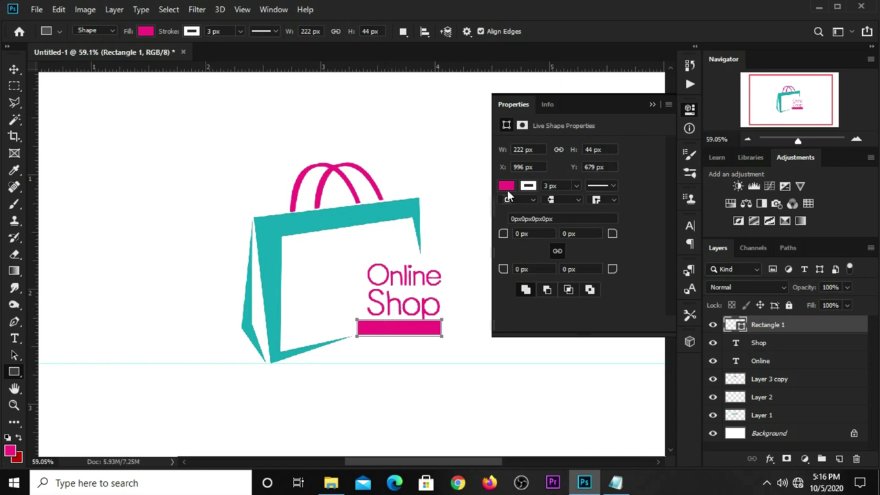
- Give the bar no fill, a pink 3 px outline and 22 px rounded corners
click(506, 189)
click(514, 211)
click(527, 188)
click(507, 253)
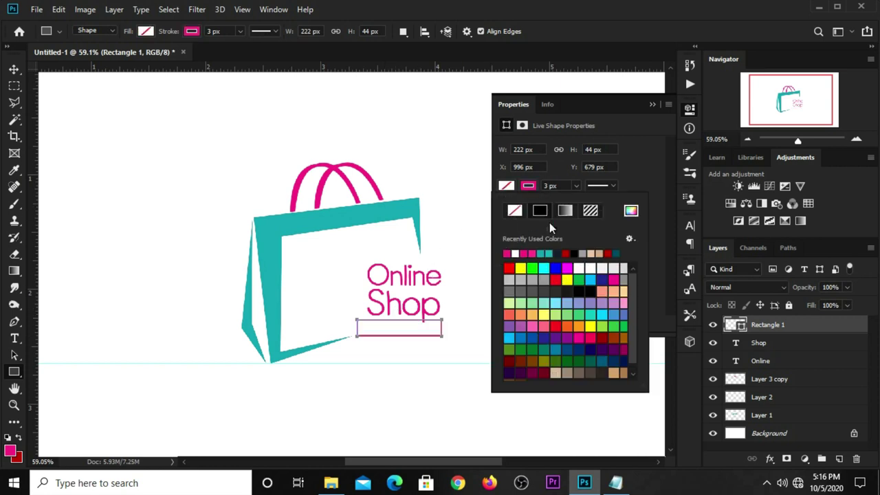
click(633, 165)
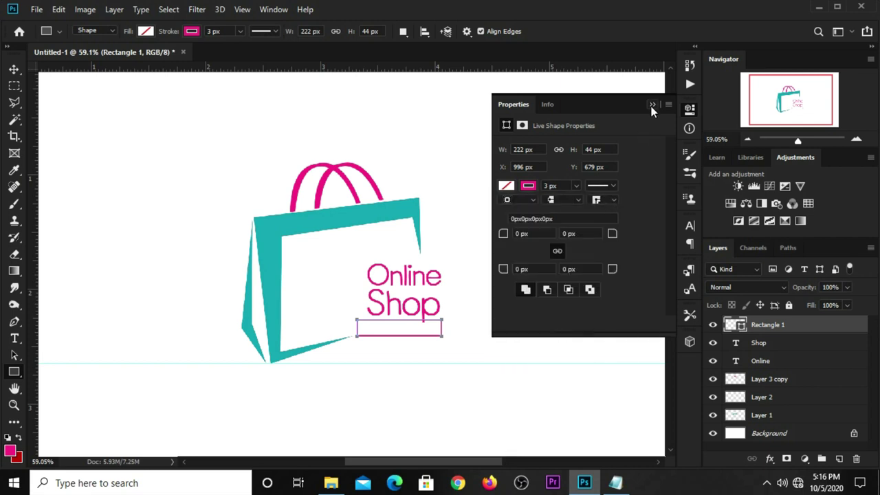
click(652, 105)
click(686, 111)
drag(611, 233, 644, 236)
click(651, 107)
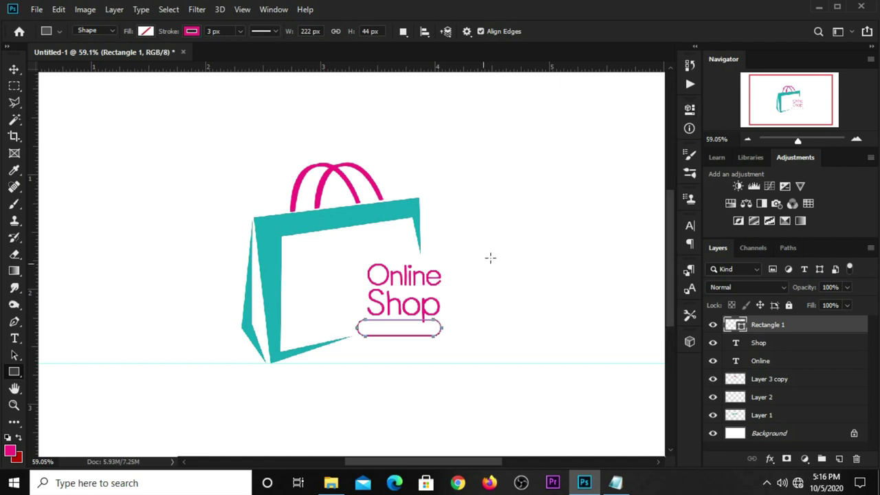
- Scale the Online and Shop layers up together and nudge them up slightly
key(v)
click(416, 287)
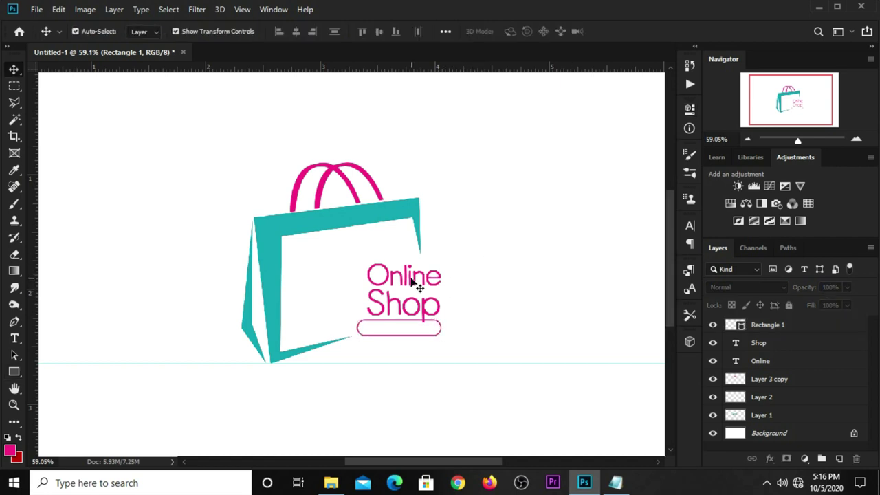
shift+click(404, 315)
key(ctrl+t)
drag(365, 263, 357, 252)
key(Return)
key(Up)
key(Up)
key(Up)
key(Up)
key(Up)
key(Up)
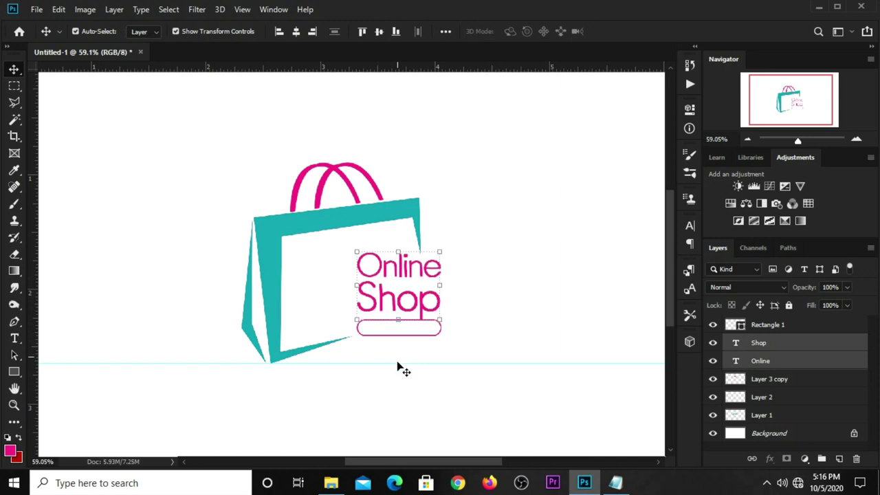
- Nudge the rounded bar and the Online Shop text so they sit snugly stacked
click(400, 337)
click(390, 336)
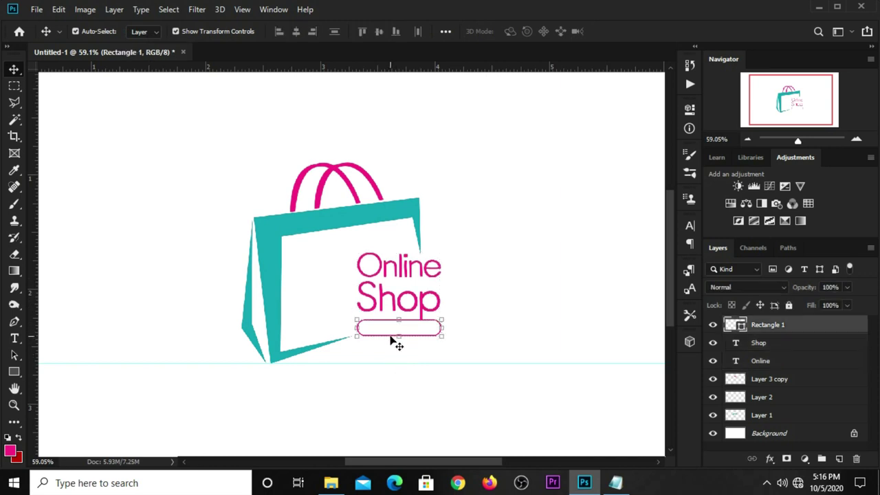
key(Down)
key(Down)
key(Down)
key(Down)
key(Down)
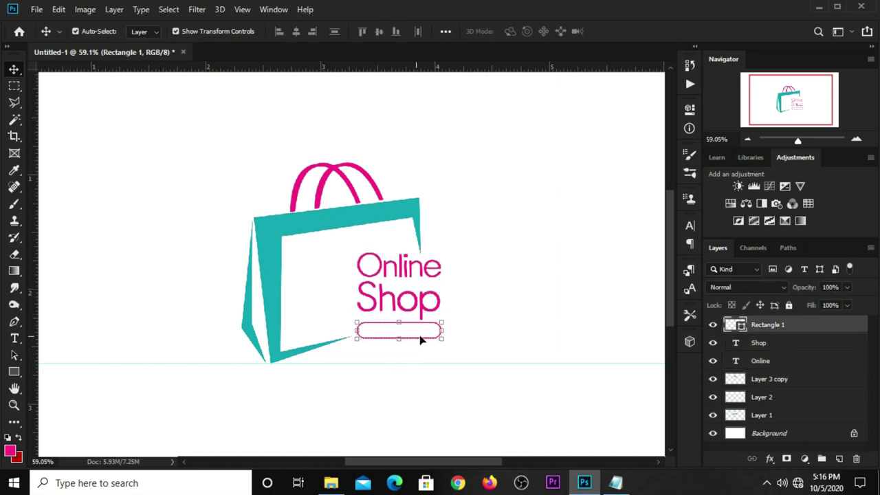
key(Down)
key(Down)
key(Down)
click(402, 302)
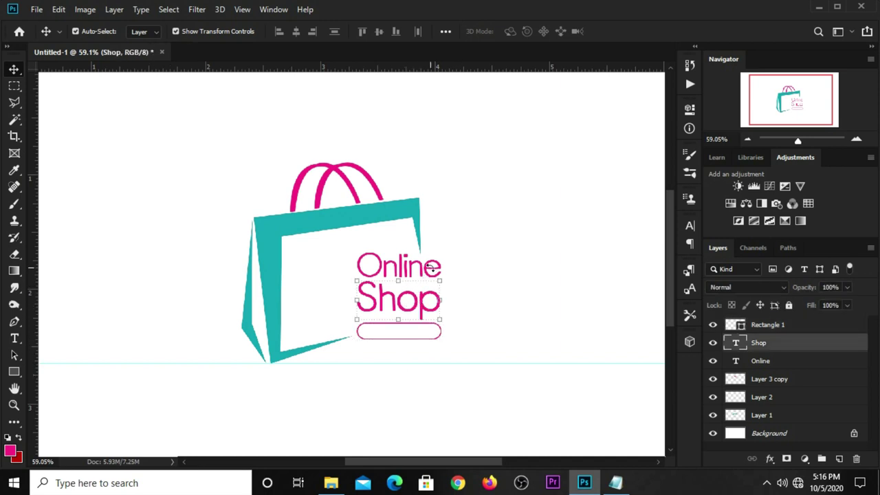
scroll(439, 266, up, 1)
shift+click(405, 270)
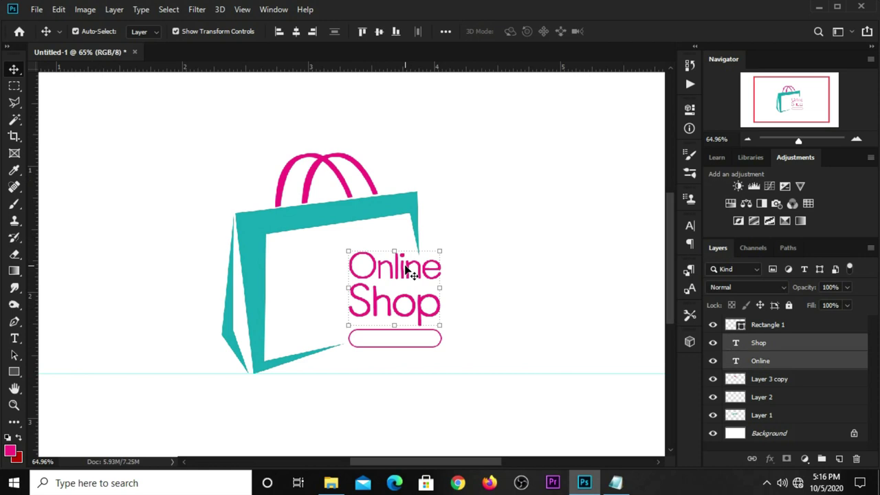
key(Up)
key(Up)
key(Up)
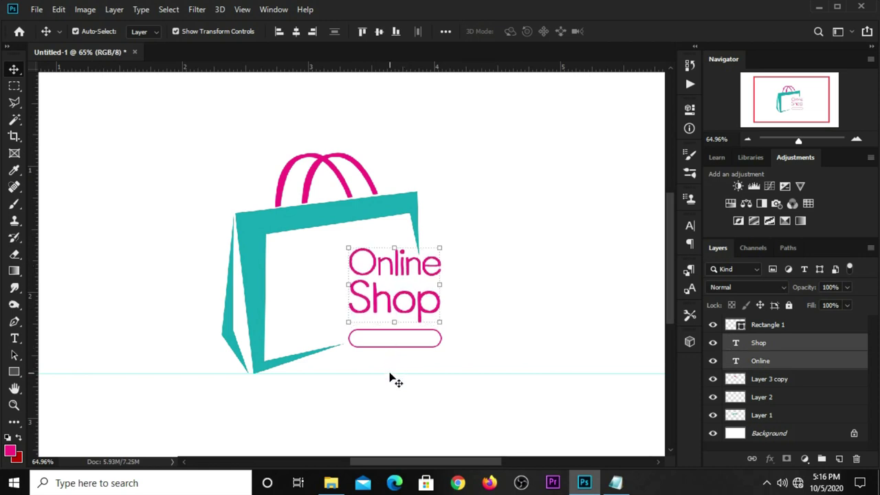
click(386, 403)
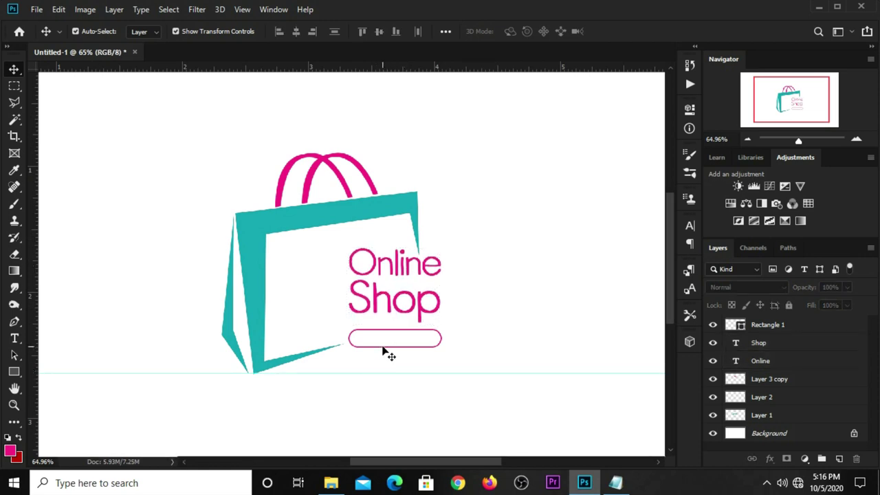
drag(385, 351, 383, 348)
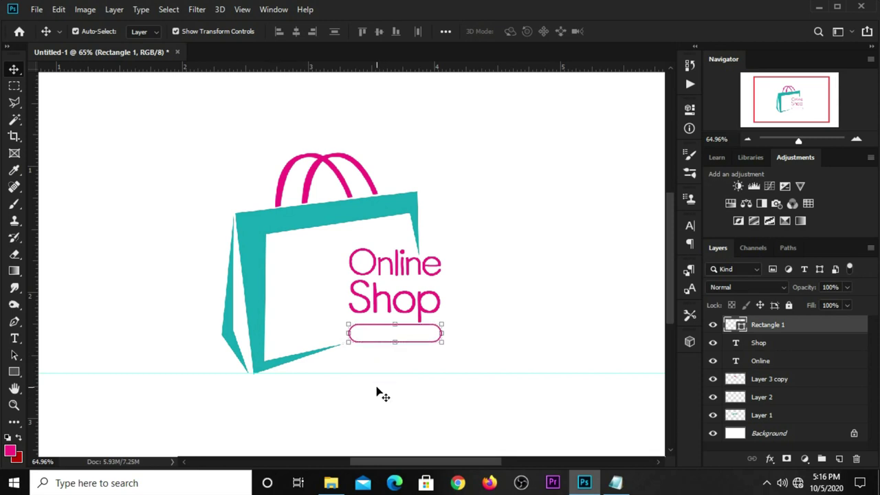
click(376, 397)
- Drag a copy of Online below the bag and remove the horizontal guide
click(394, 268)
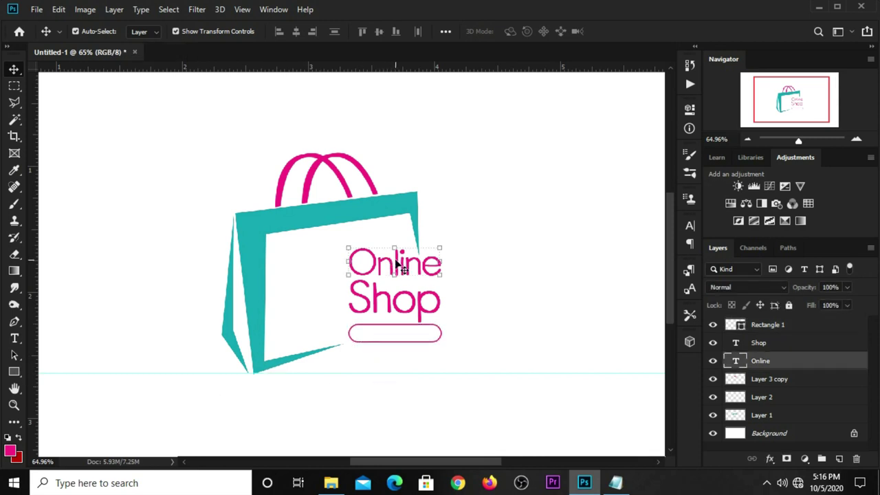
drag(395, 264, 405, 402)
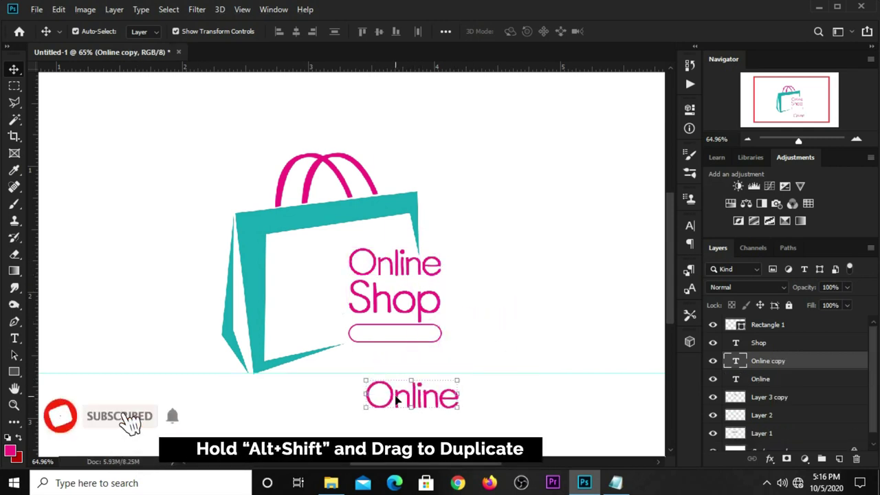
click(242, 9)
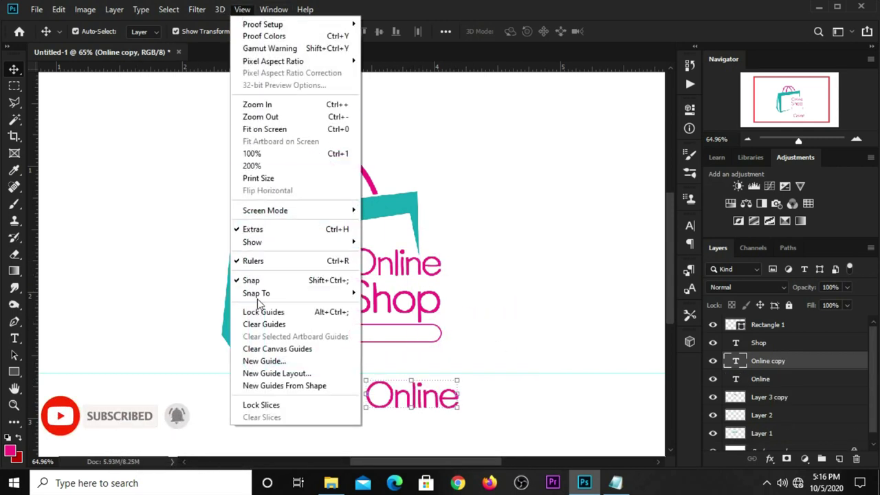
click(260, 324)
- Retype the copy as 'Slogan Here' and shrink it to about half size into the bar
click(14, 338)
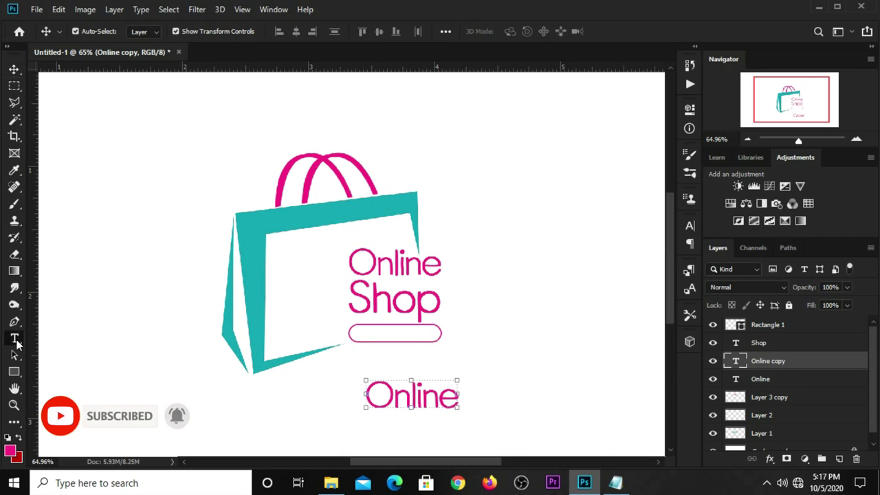
click(409, 395)
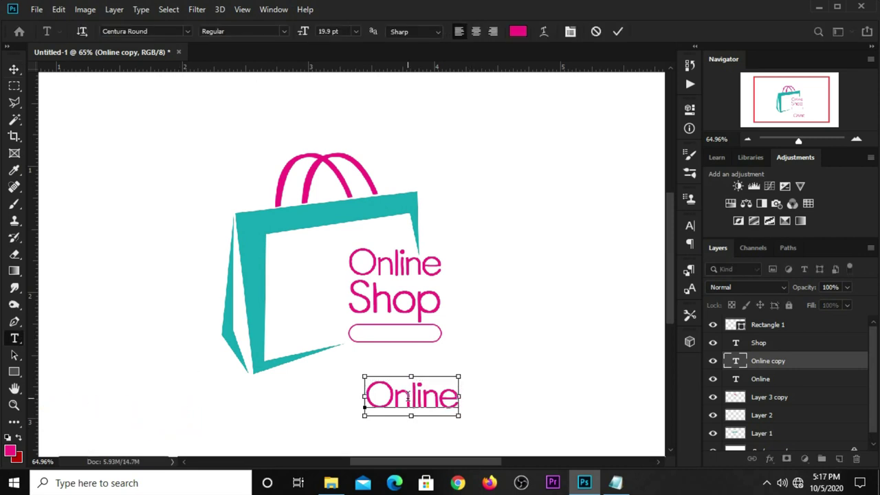
key(ctrl+a)
text(Slo)
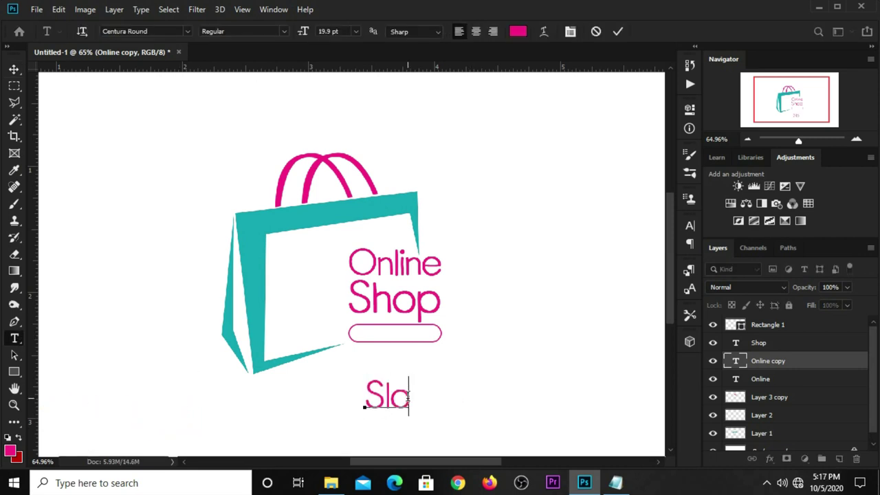
text(gan Here)
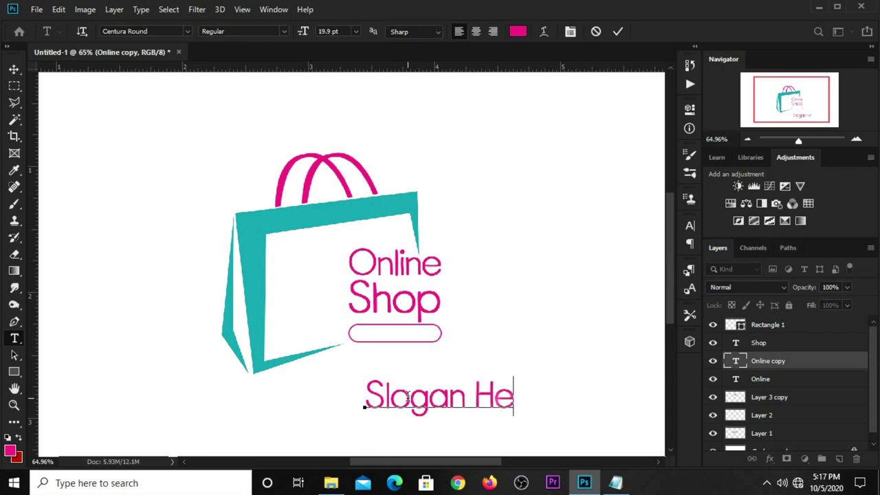
click(617, 32)
key(v)
key(ctrl+t)
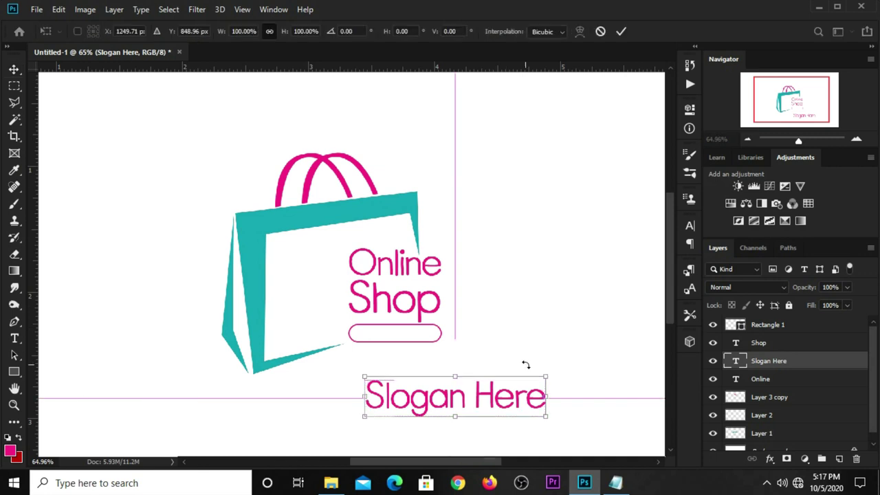
mouse_move(545, 376)
mouse_down()
mouse_move(457, 397)
mouse_move(411, 332)
mouse_move(431, 329)
mouse_up()
- Apply the slogan resize and nudge Slogan Here right and up to centre it in the bar
key(Return)
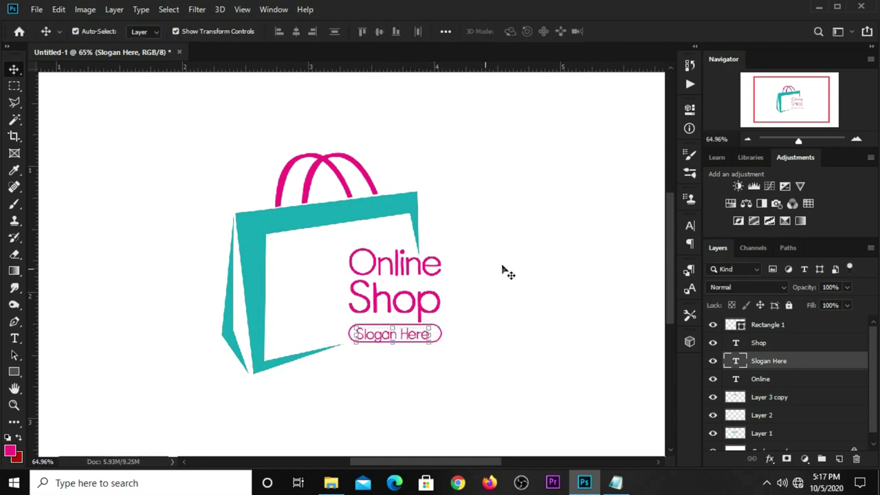
click(505, 273)
click(416, 341)
key(Right)
key(Right)
key(Up)
key(Up)
key(Right)
key(Right)
click(483, 321)
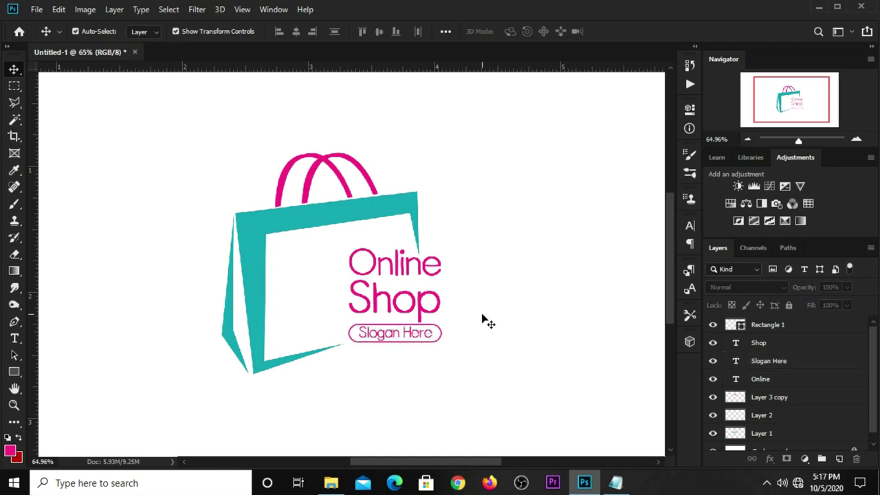
click(416, 340)
click(476, 316)
- Zoom out to view the whole finished logo on the canvas
key(ctrl+minus)
key(ctrl+minus)
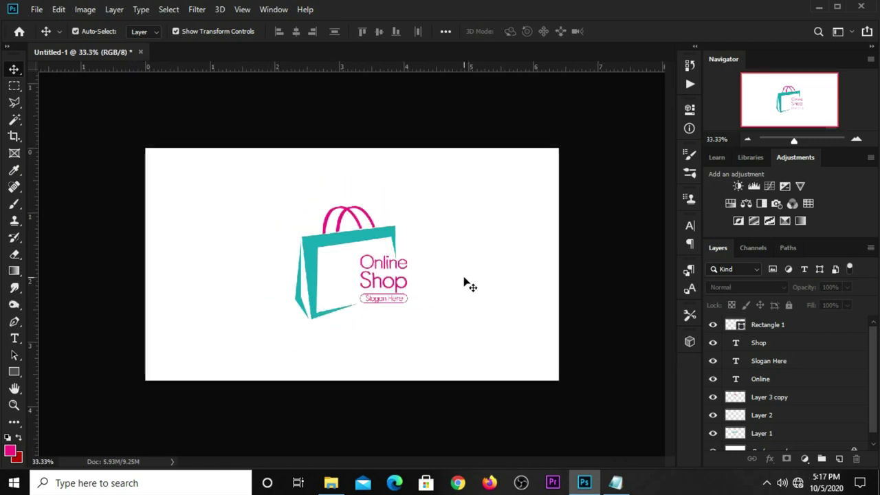
scroll(469, 283, up, 1)
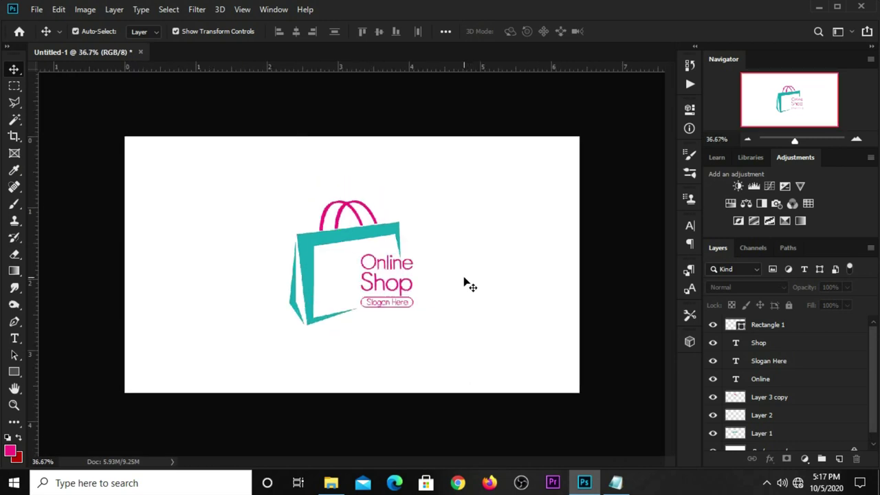
scroll(453, 292, up, 1)
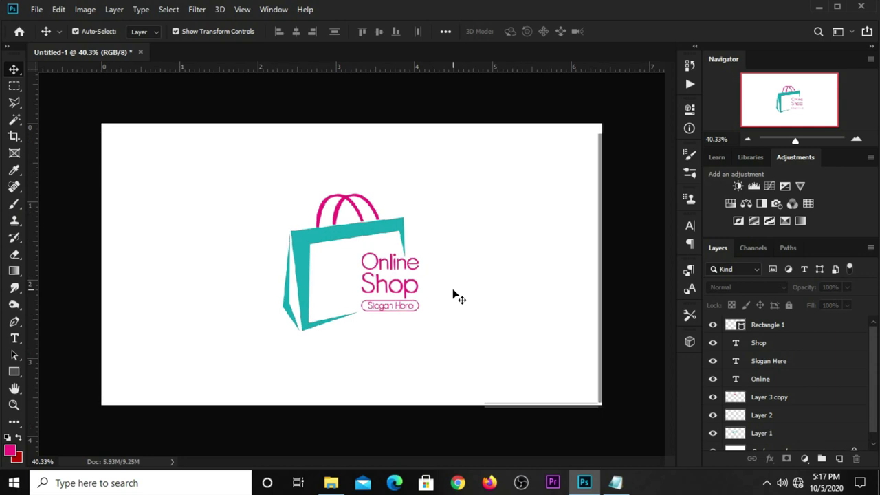
scroll(707, 412, down, 1)
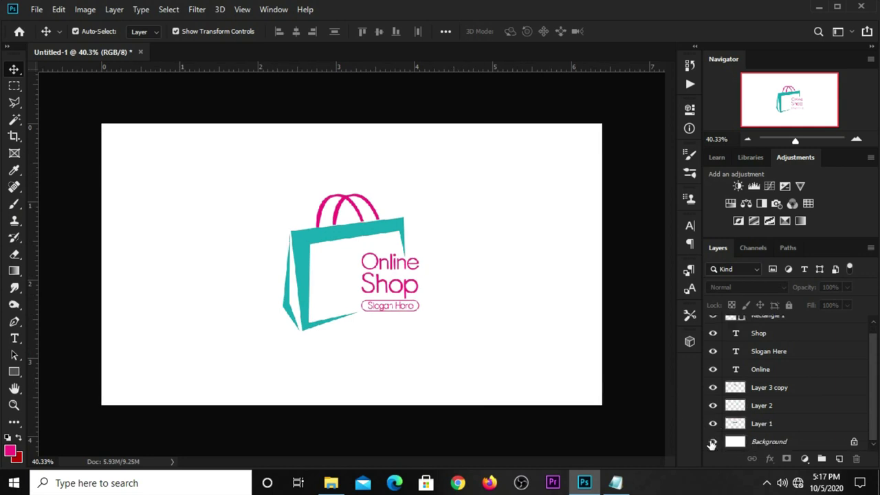
- Hide the Background layer, stamp visible layers into Layer 3, and move that copy up-right
click(712, 441)
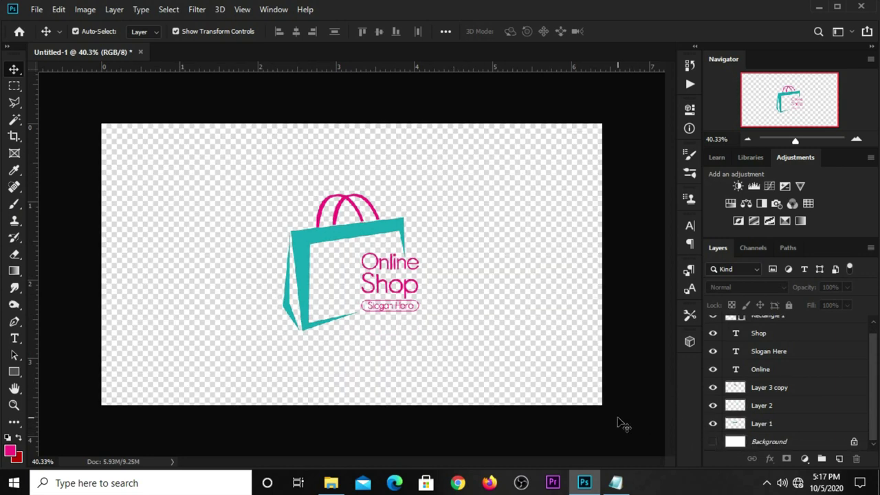
scroll(763, 430, up, 1)
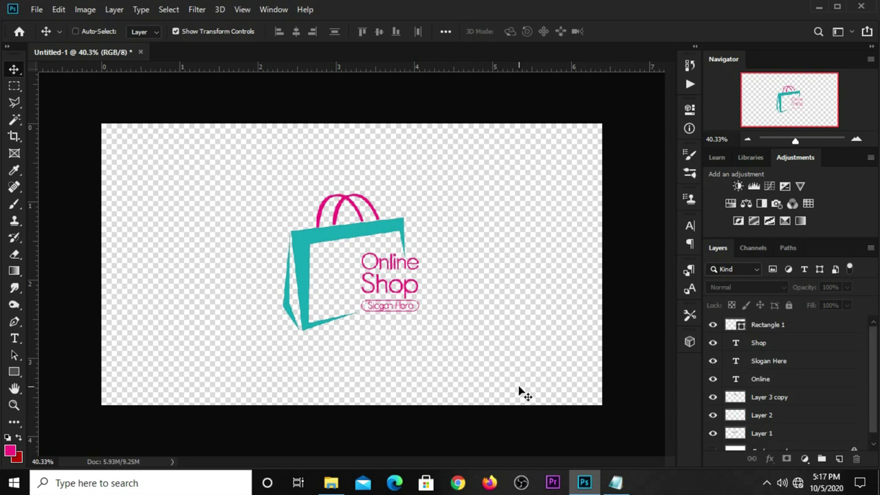
key(ctrl+alt+shift+e)
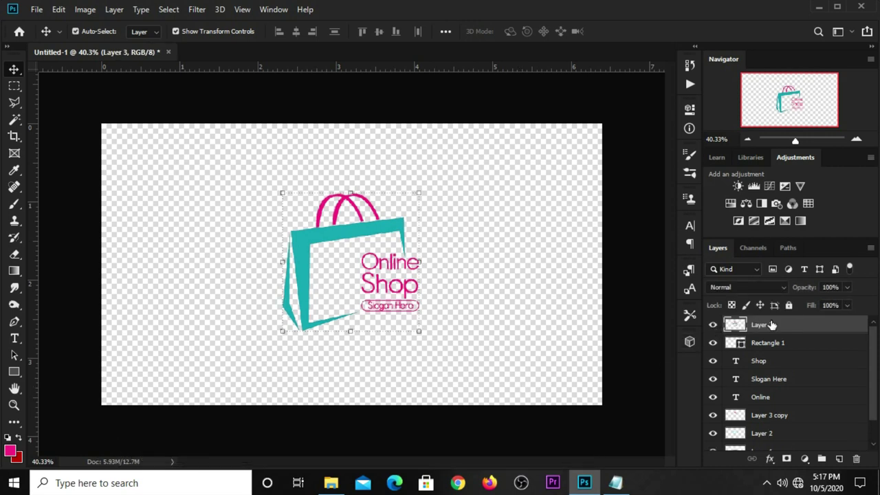
key(ctrl+alt+t)
drag(340, 252, 474, 198)
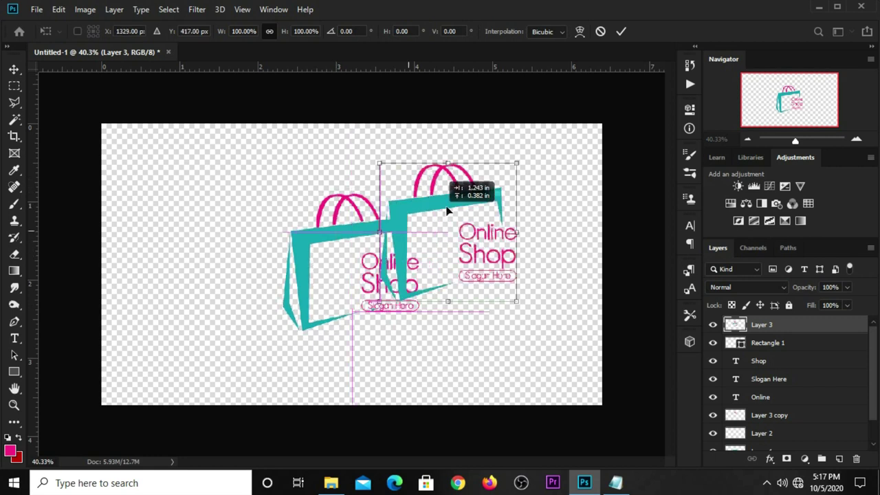
click(622, 32)
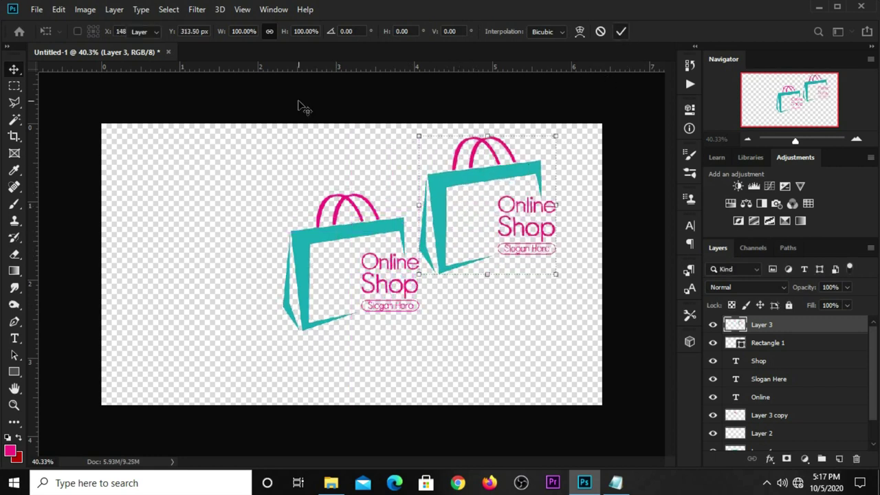
- Open the recent 3d glass window logo mockup and its Your Logo smart object
click(34, 11)
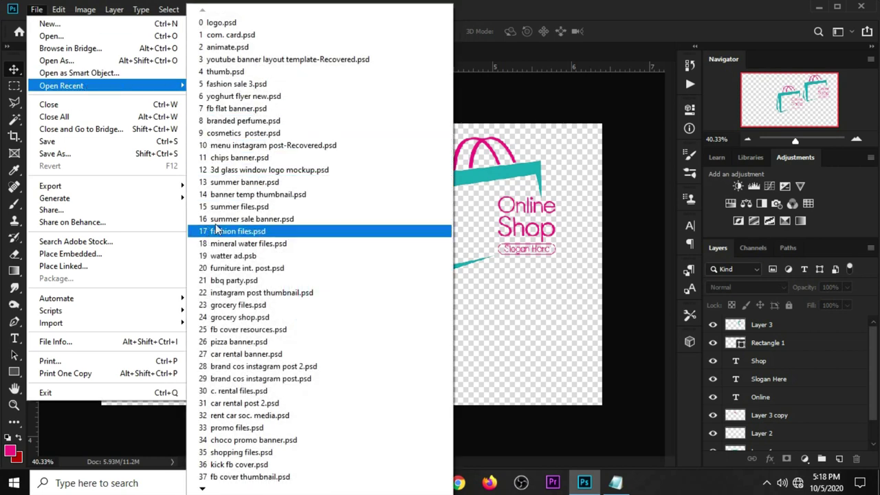
click(225, 172)
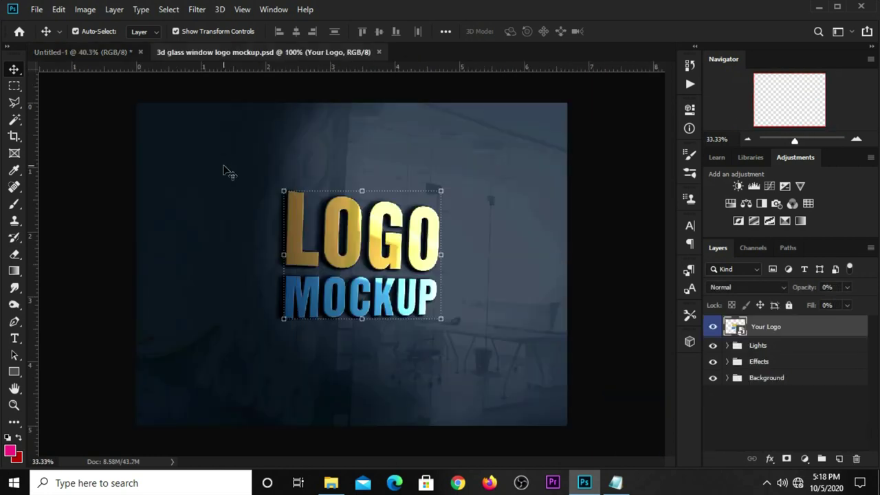
double_click(735, 329)
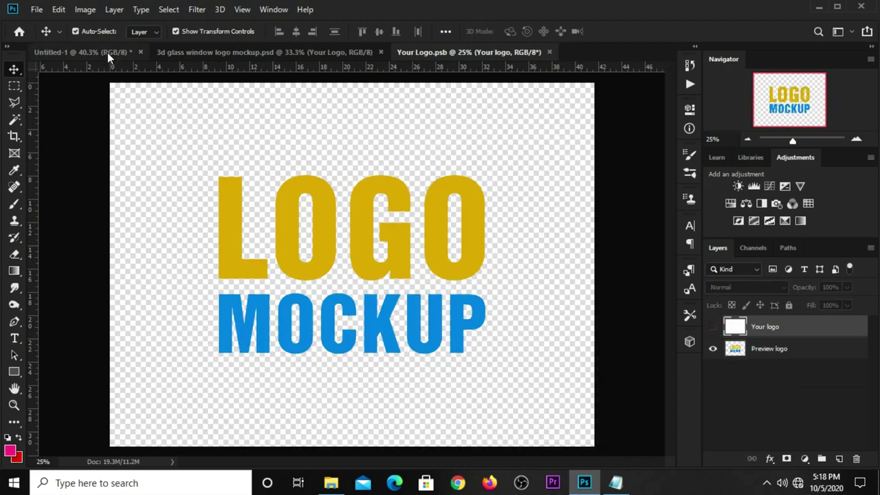
- Drag the merged logo copy from Untitled-1 onto the Your Logo.psb tab
click(107, 52)
click(479, 178)
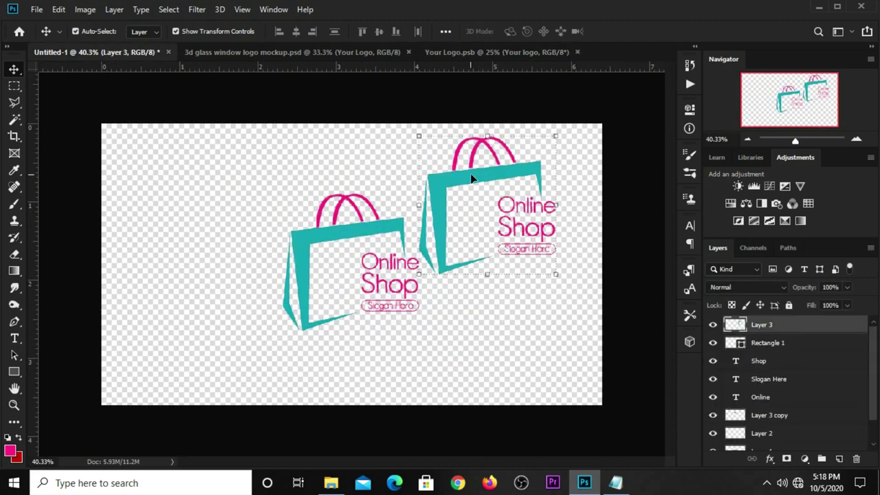
drag(471, 179, 491, 86)
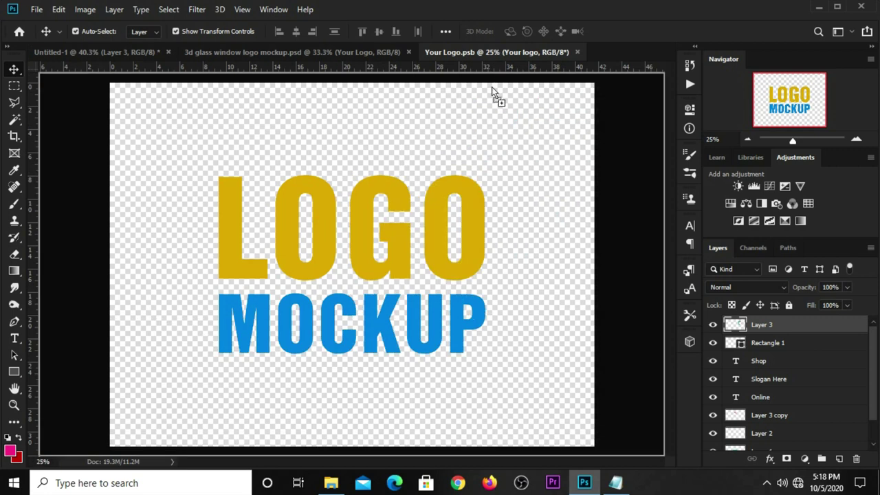
- Drop the logo into Your Logo.psb, enlarge it and shift it slightly left
drag(372, 227, 371, 232)
click(502, 211)
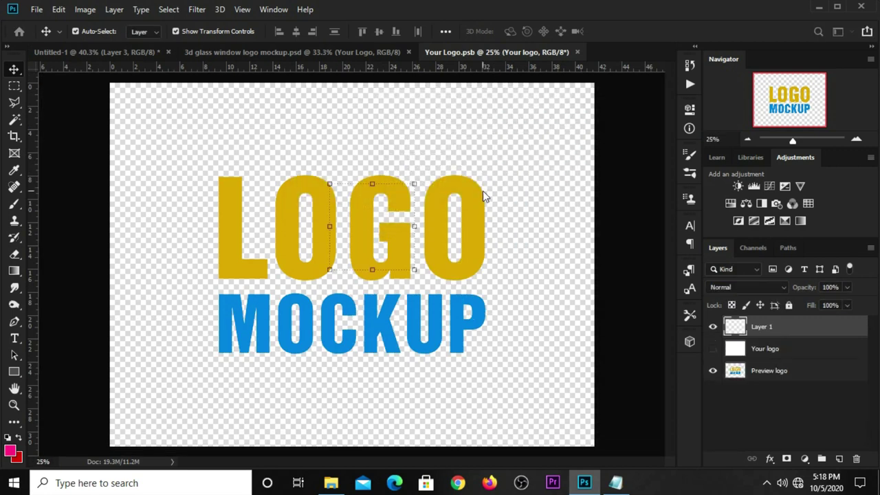
mouse_move(372, 271)
mouse_down()
mouse_move(372, 347)
mouse_move(365, 332)
mouse_up()
drag(369, 263, 357, 262)
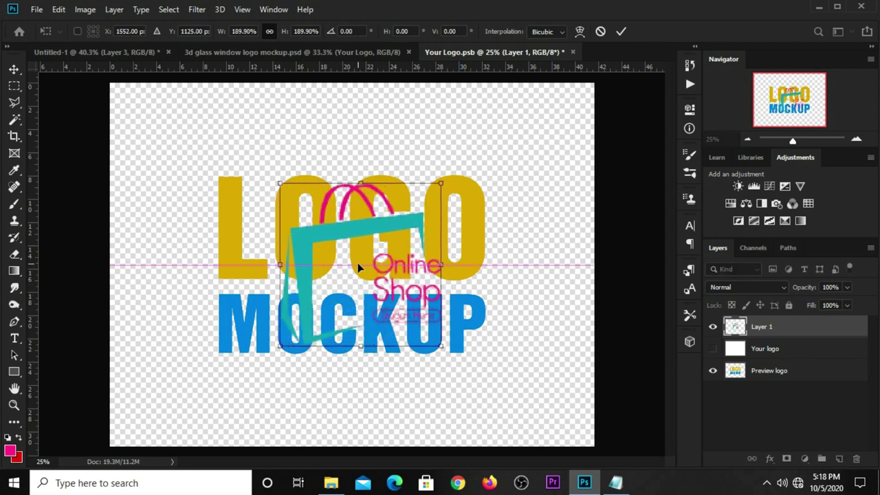
click(620, 32)
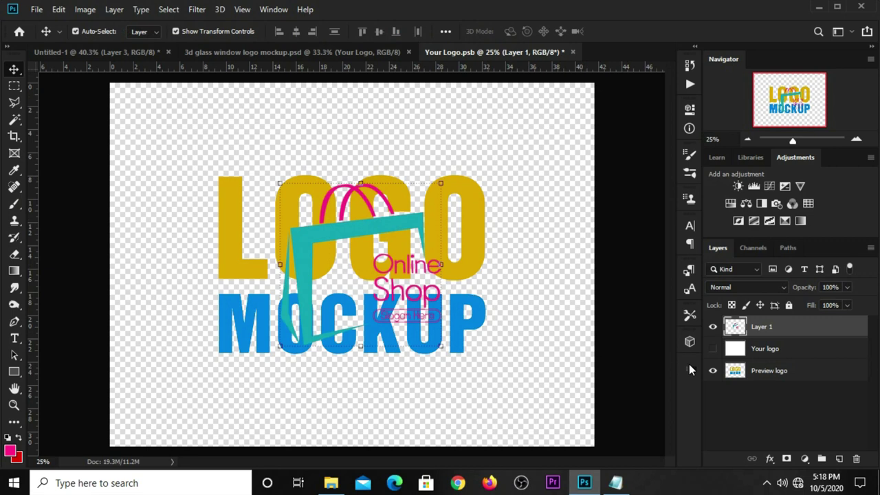
- Centre the logo horizontally on the canvas, then close and save Your Logo.psb
key(ctrl+a)
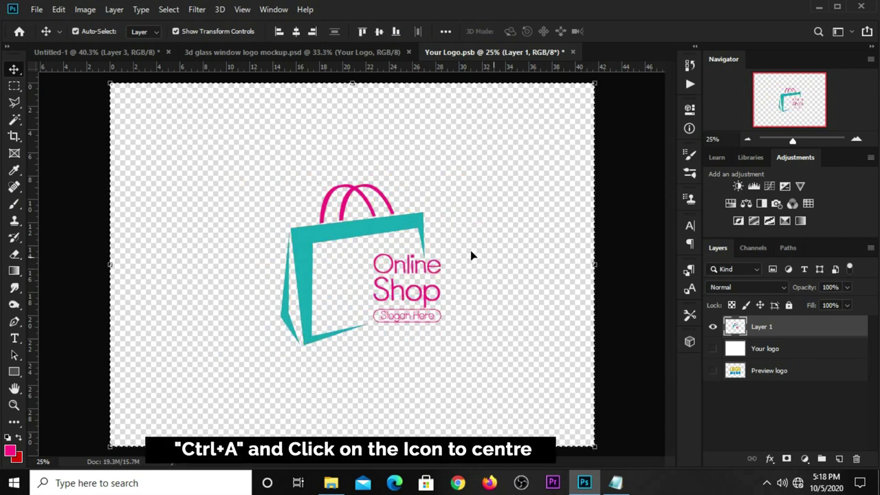
click(295, 31)
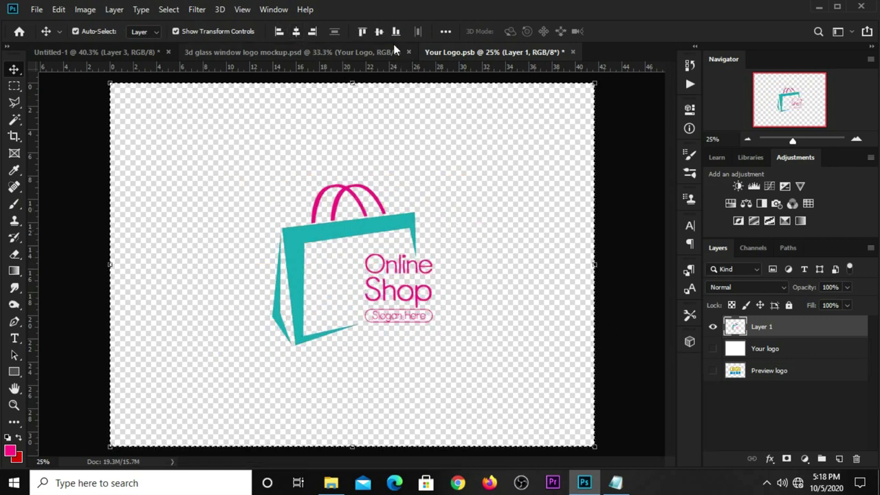
key(ctrl+d)
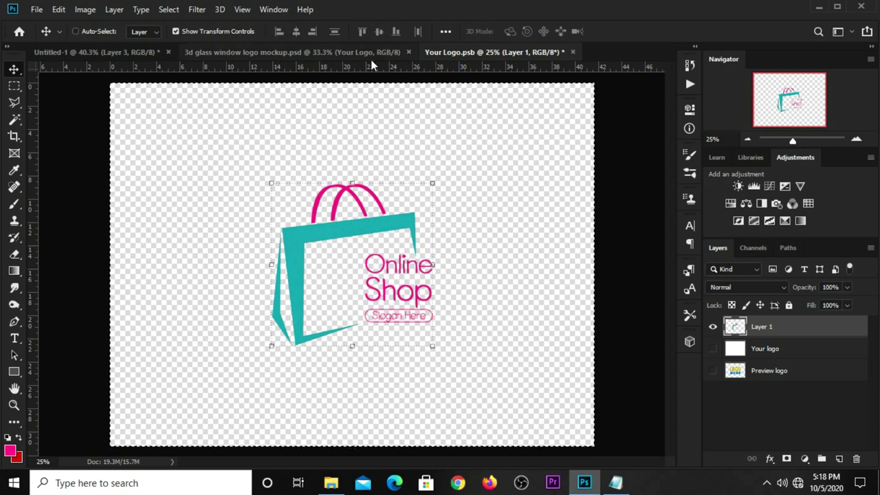
click(572, 51)
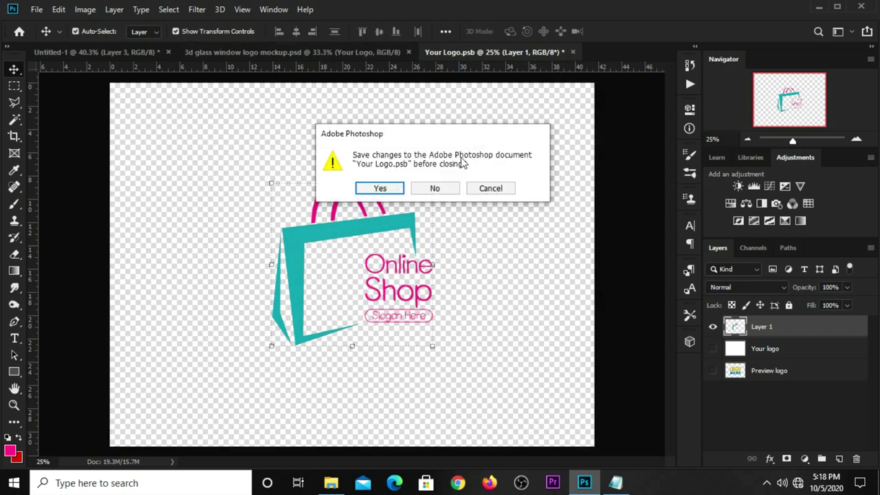
click(380, 189)
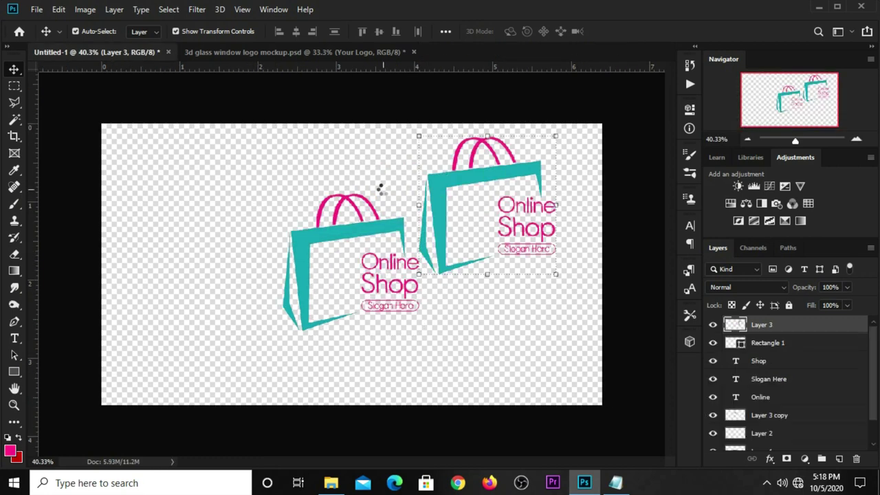
- Switch to the 3d glass window logo mockup and zoom in on the Online Shop glass-window sign
click(287, 52)
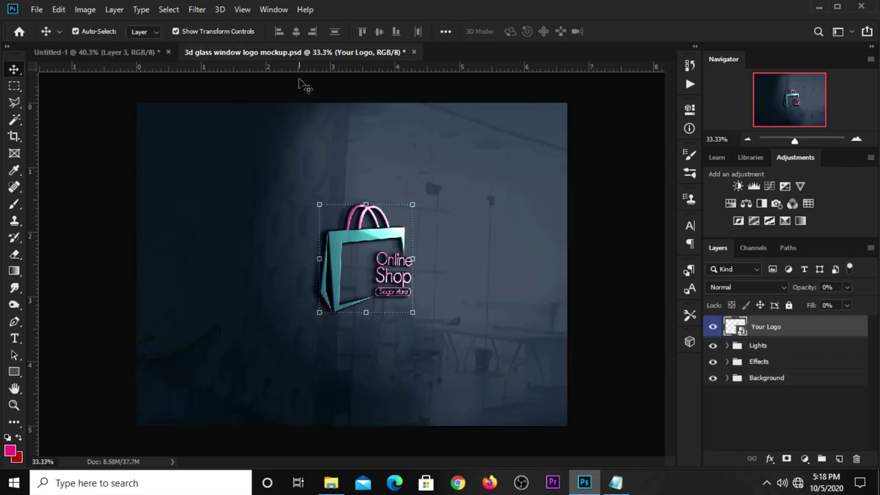
scroll(378, 172, up, 1)
scroll(378, 173, up, 1)
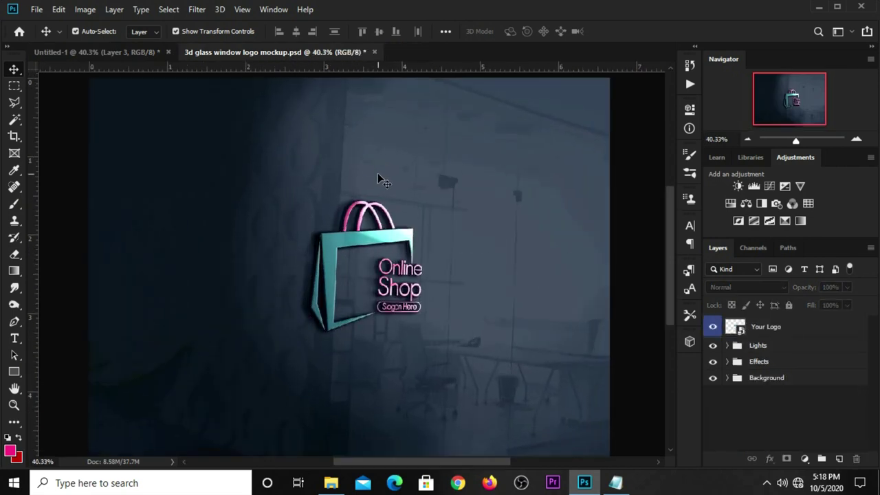
scroll(377, 172, up, 1)
scroll(378, 172, down, 1)
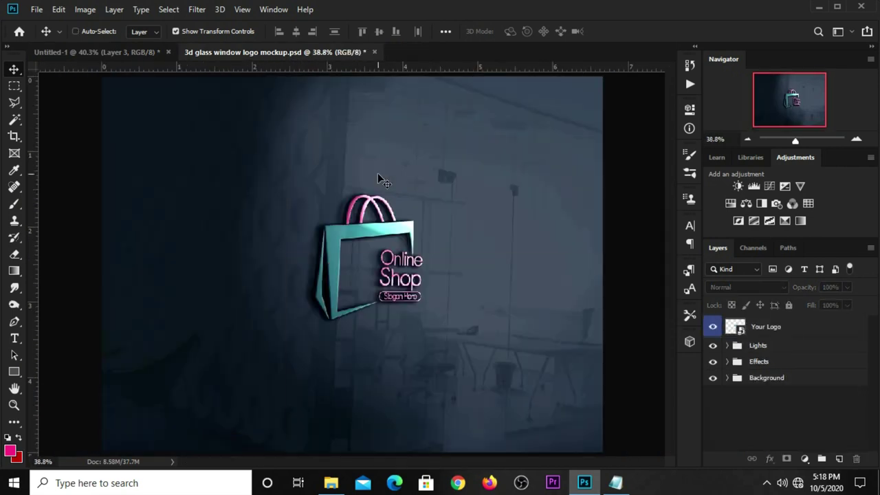
scroll(377, 172, up, 2)
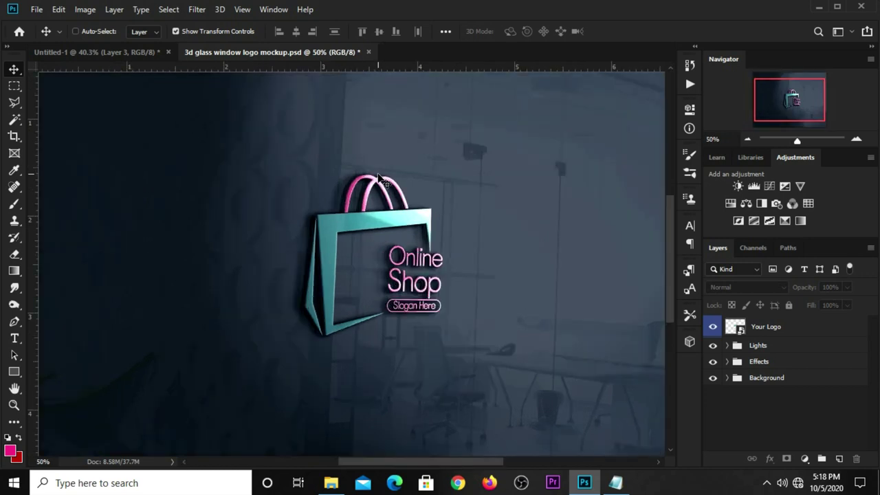